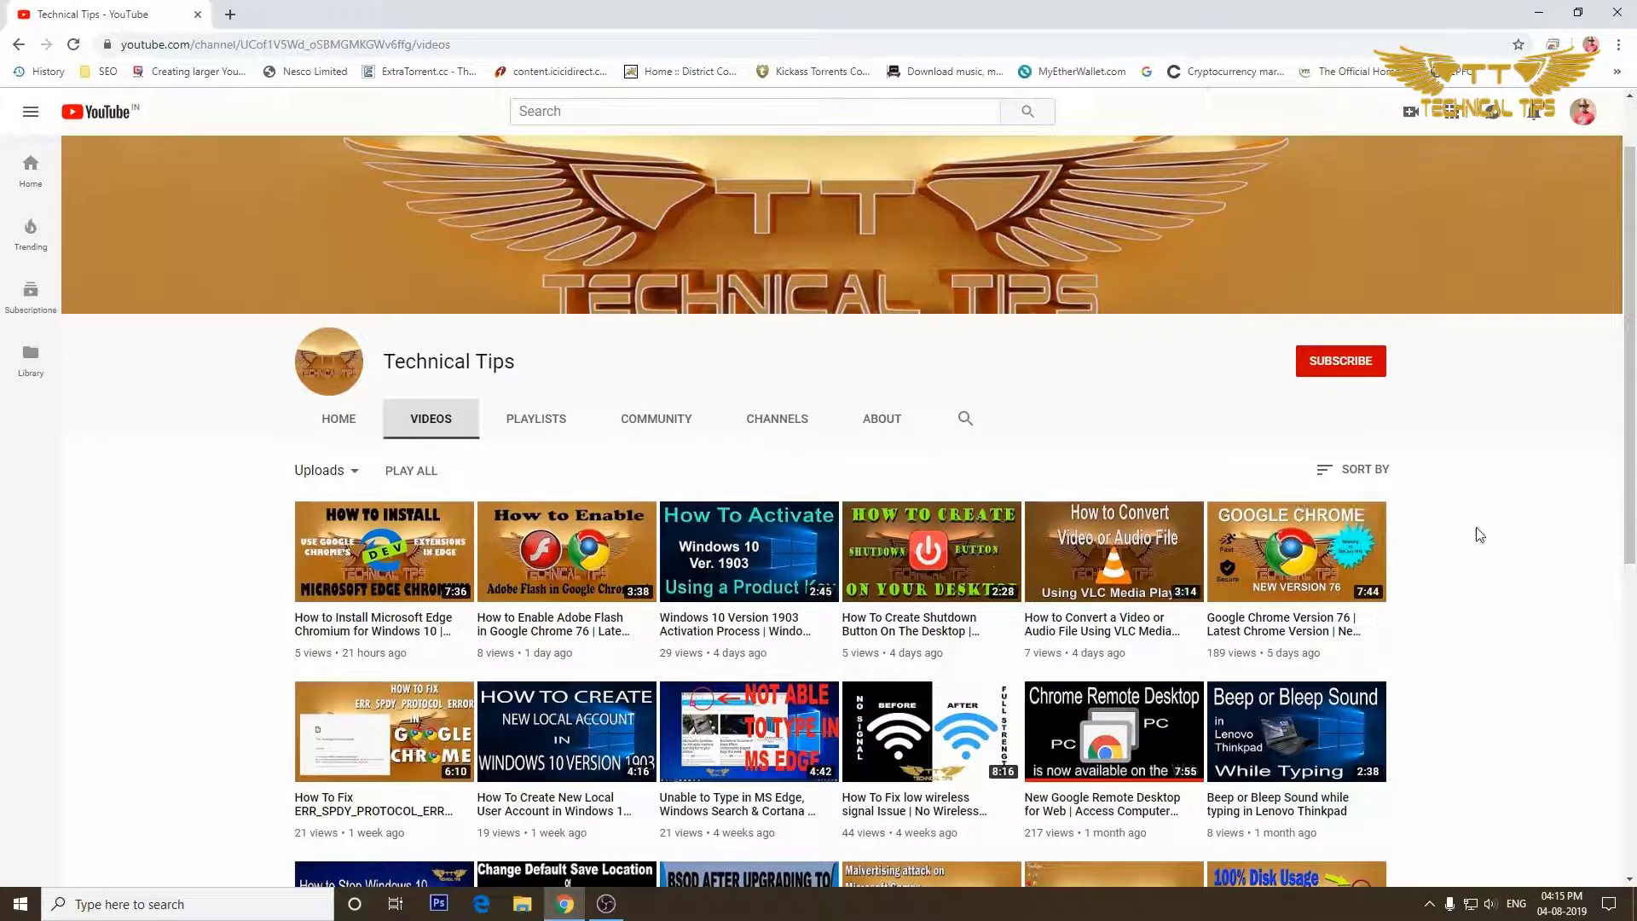
Subscribe to the Technical Tips channel and set its bell to all notifications.
{"action": "left_click", "coordinate": [1336, 369]}
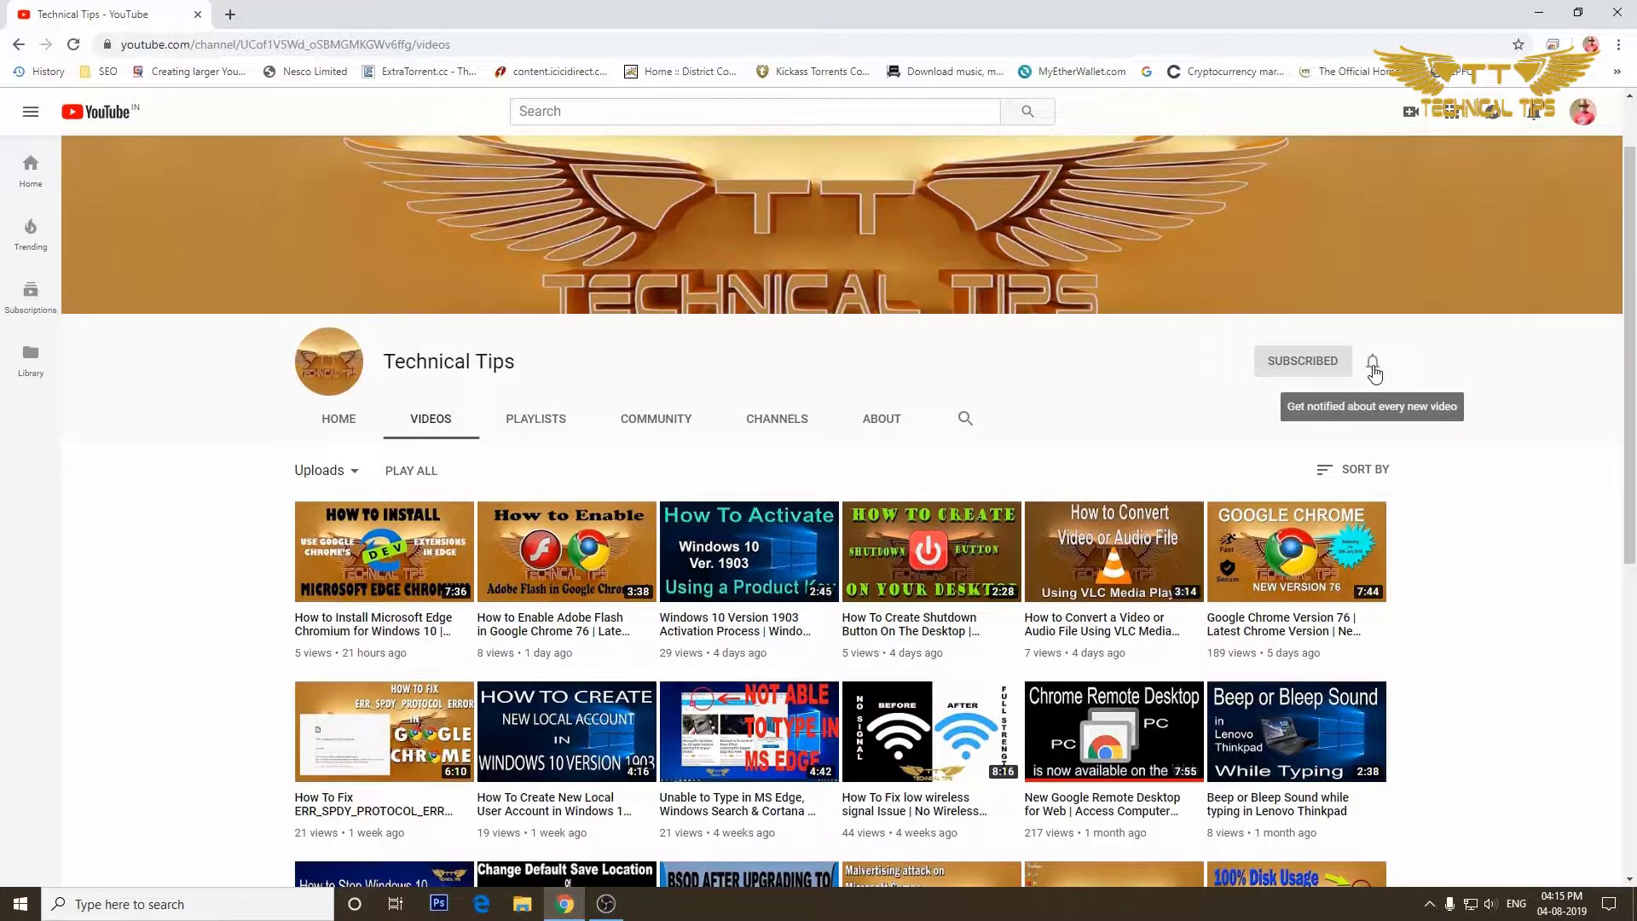
{"action": "left_click", "coordinate": [1373, 365]}
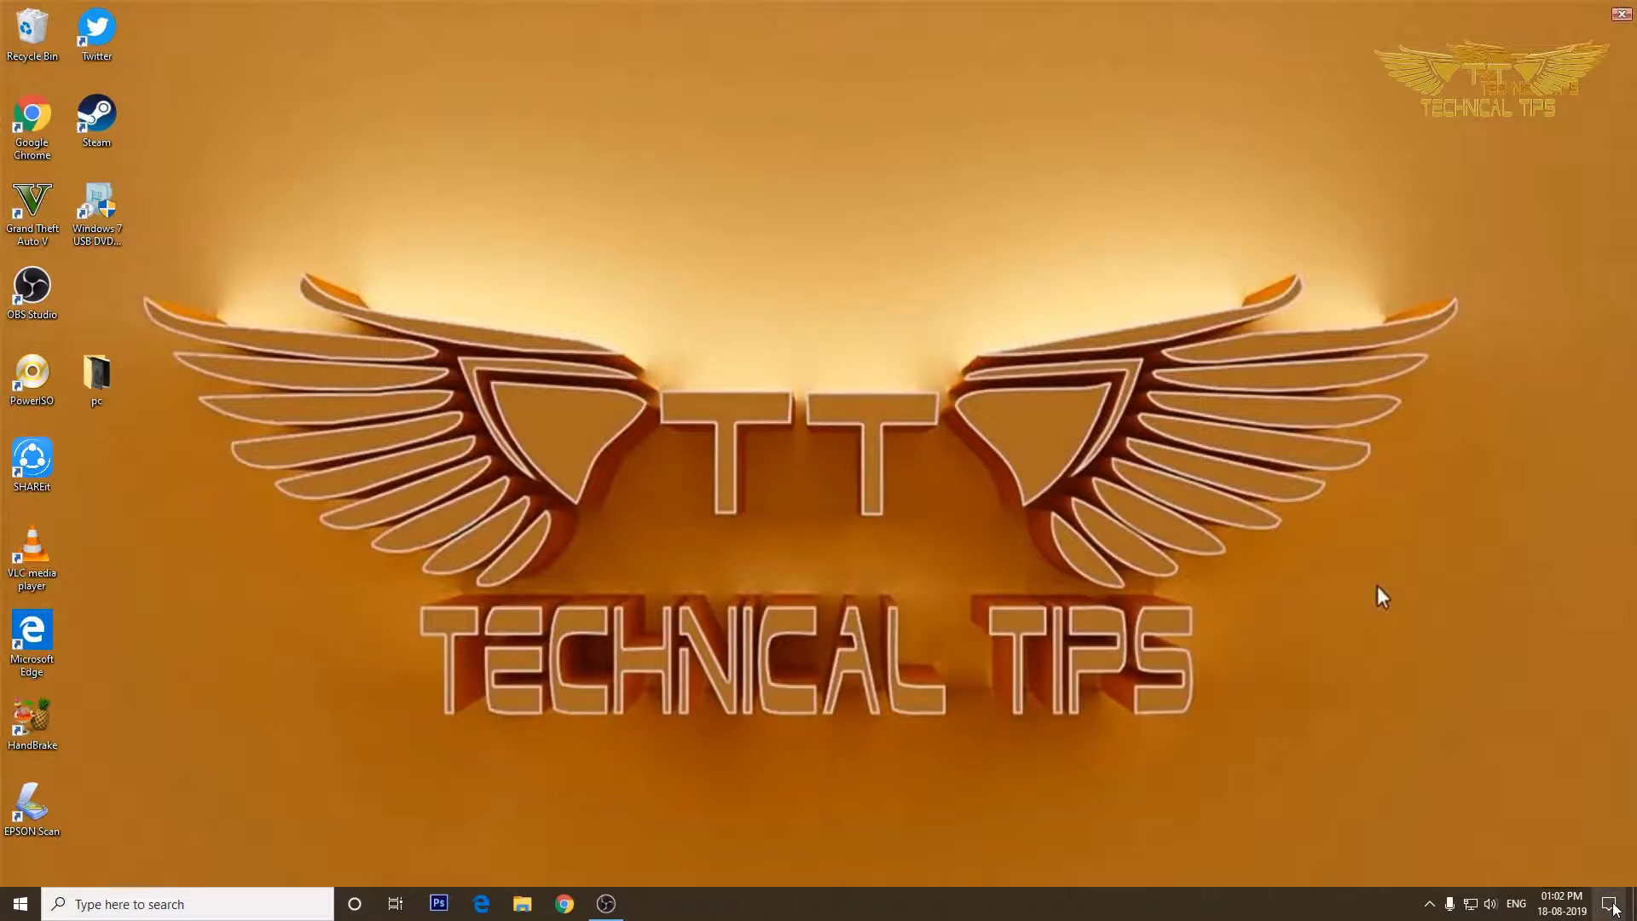
Open Settings from the Action Center, close it, then reopen it from the Win+X menu.
{"action": "left_click", "coordinate": [1611, 904]}
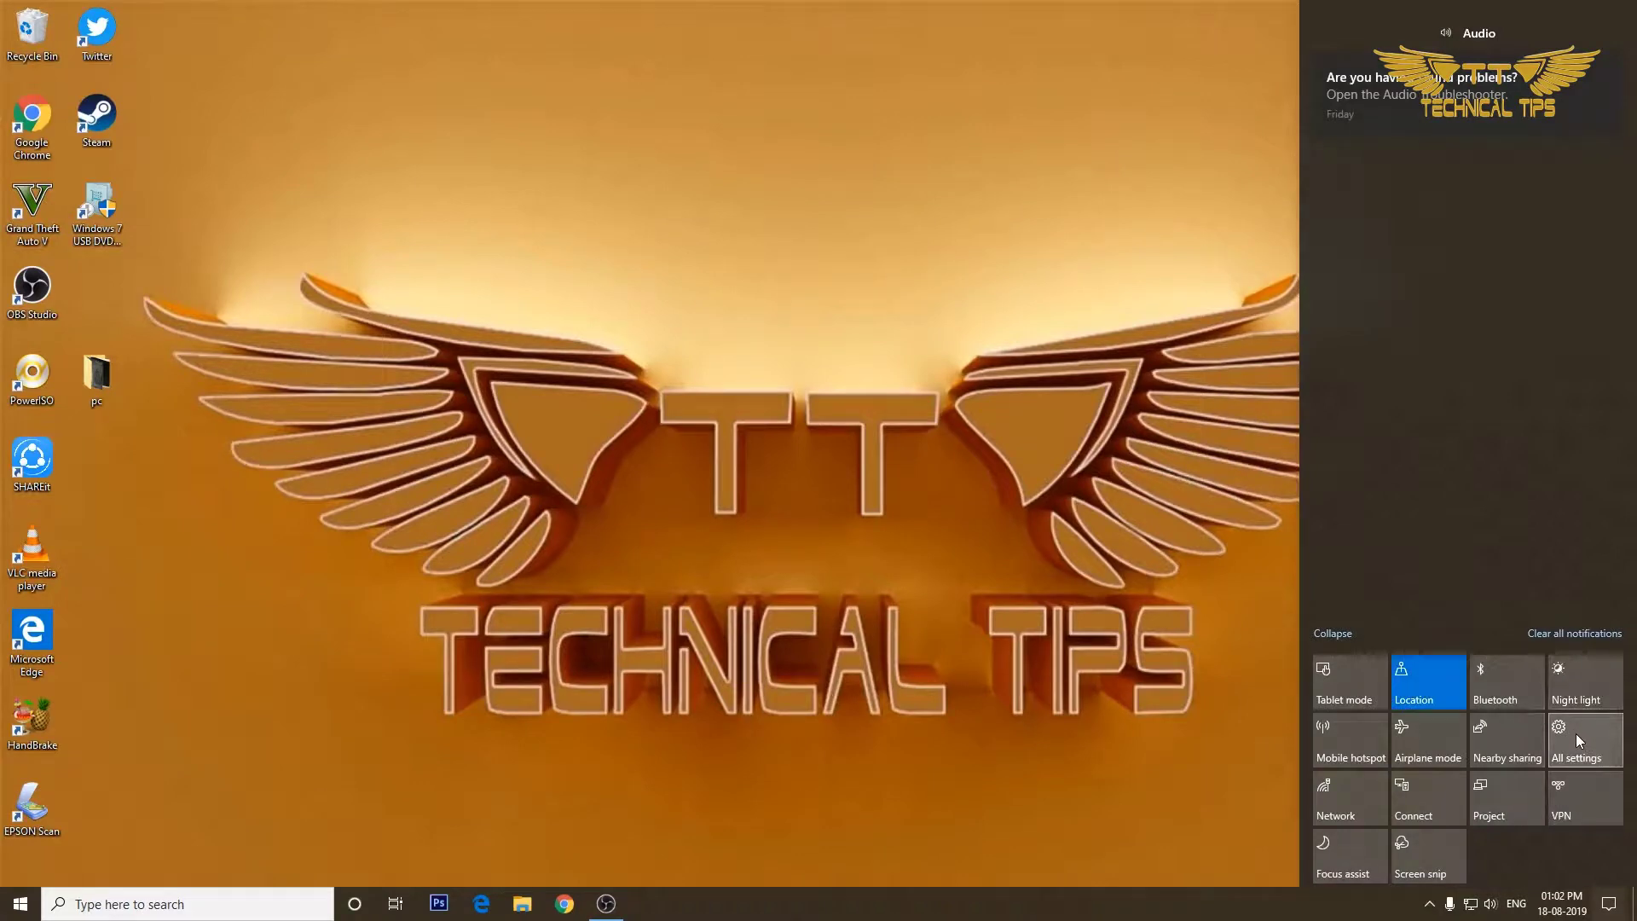
{"action": "left_click", "coordinate": [1576, 739]}
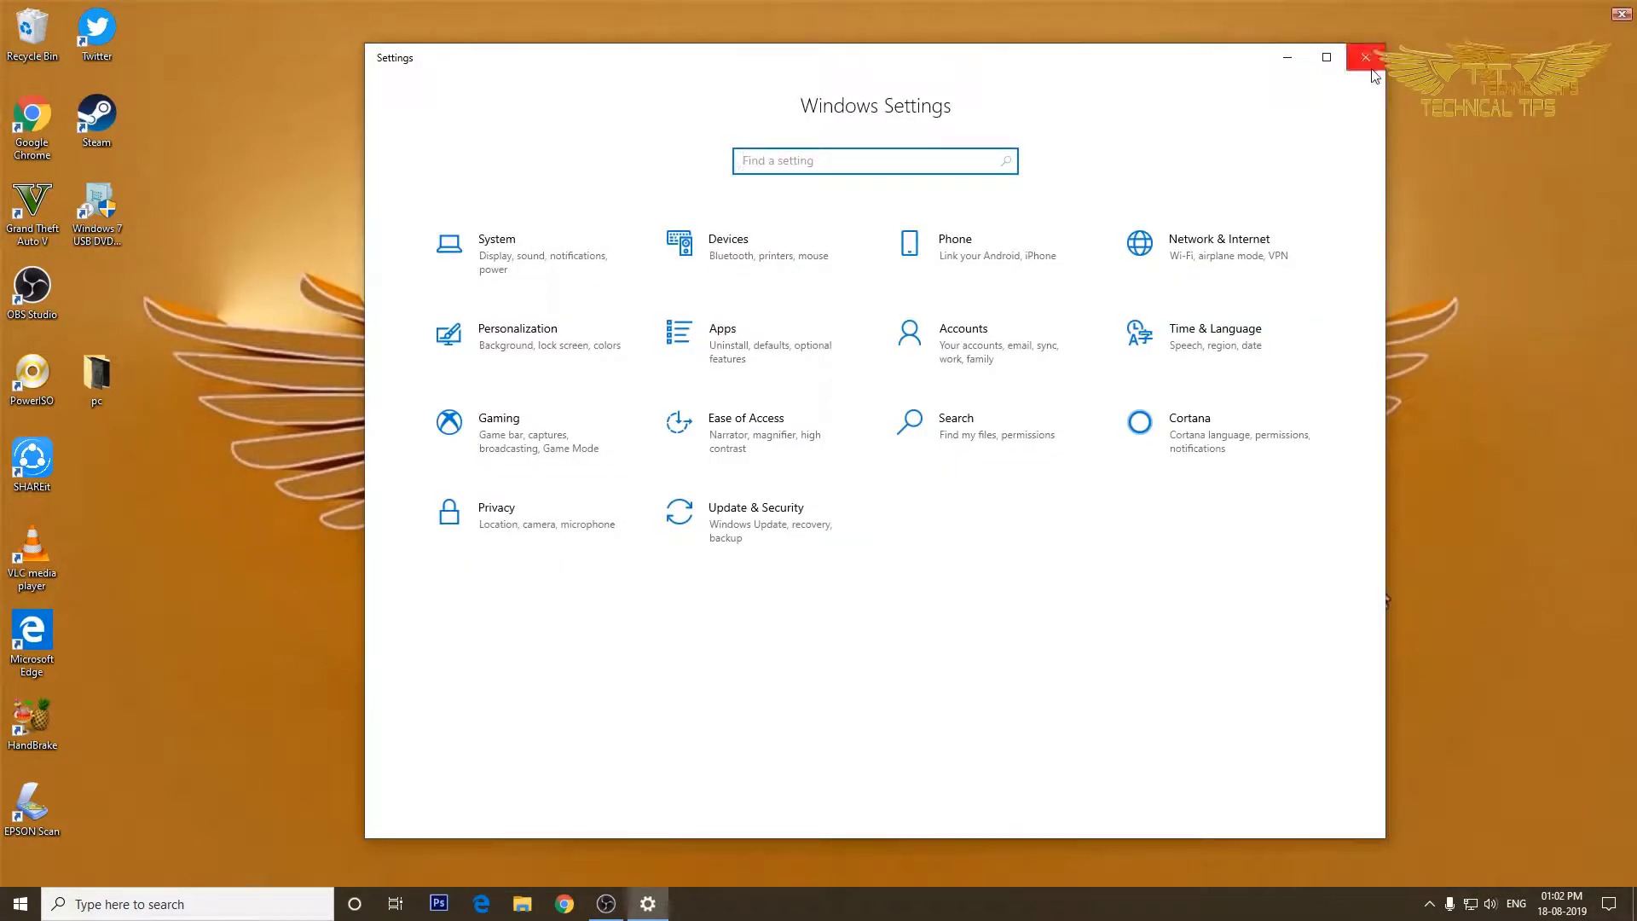
{"action": "left_click", "coordinate": [1363, 57]}
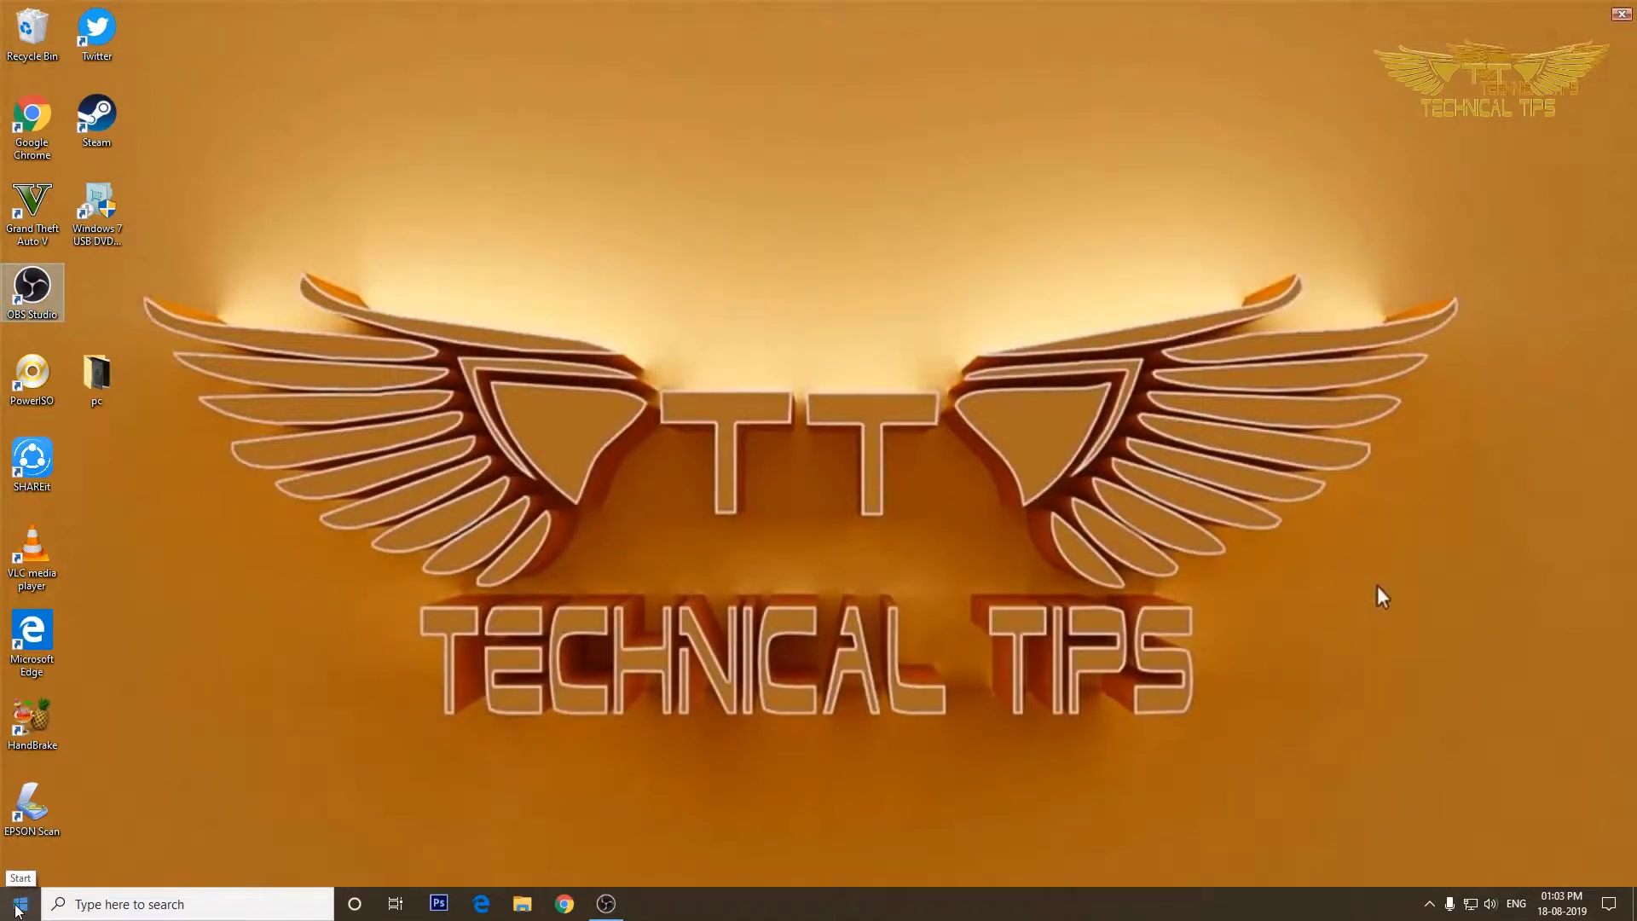
{"action": "right_click", "coordinate": [18, 907]}
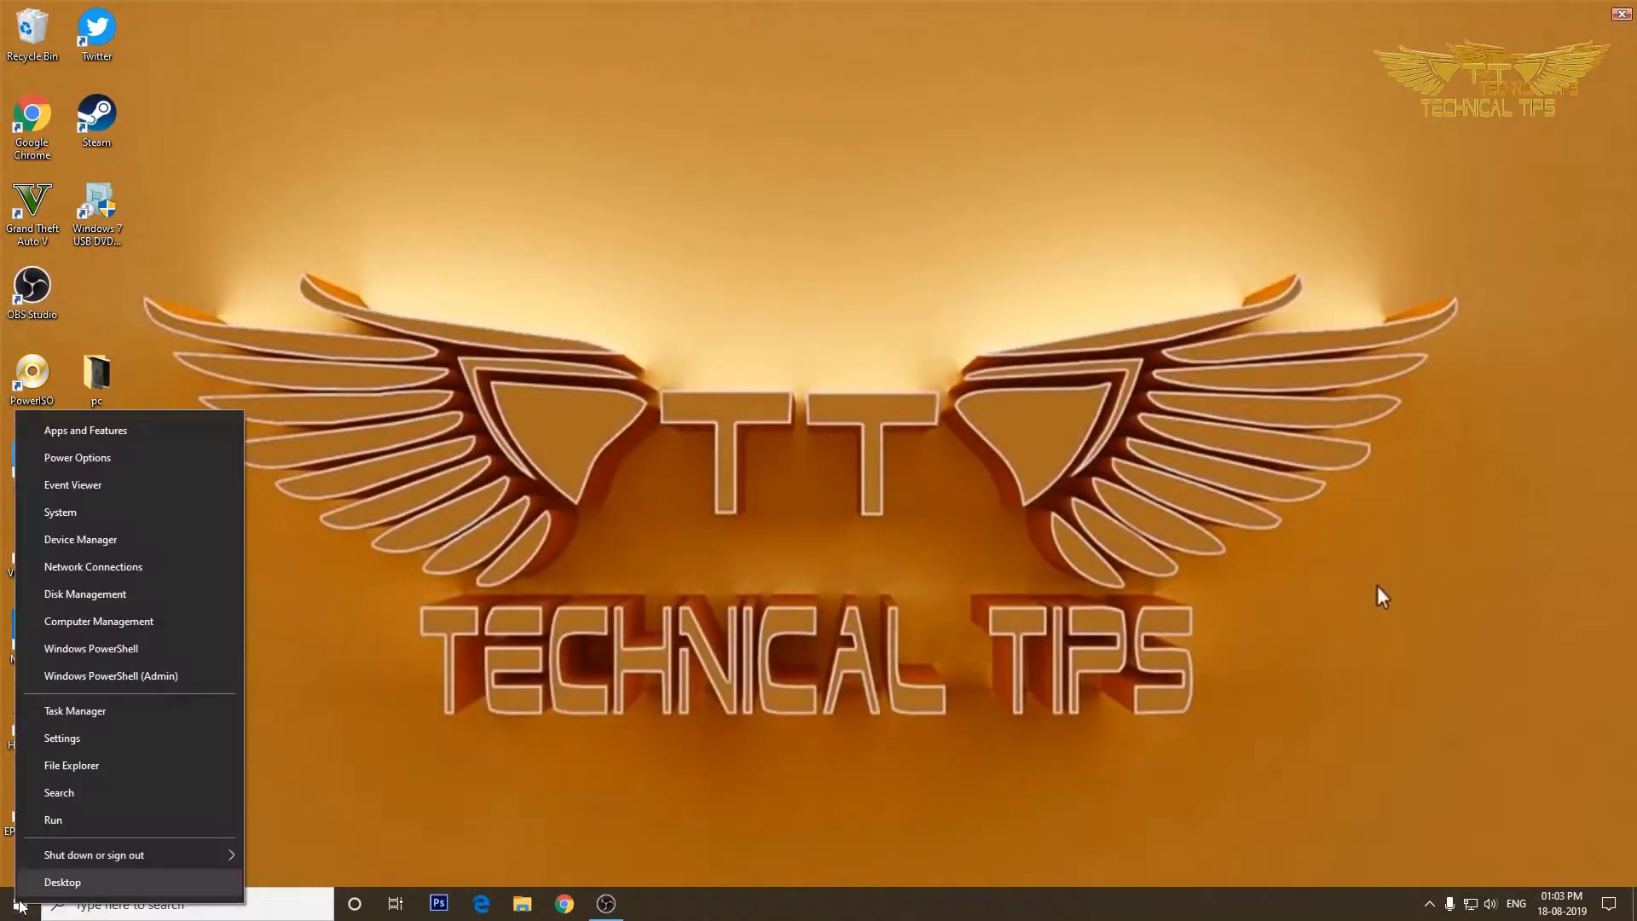
{"action": "left_click", "coordinate": [81, 739]}
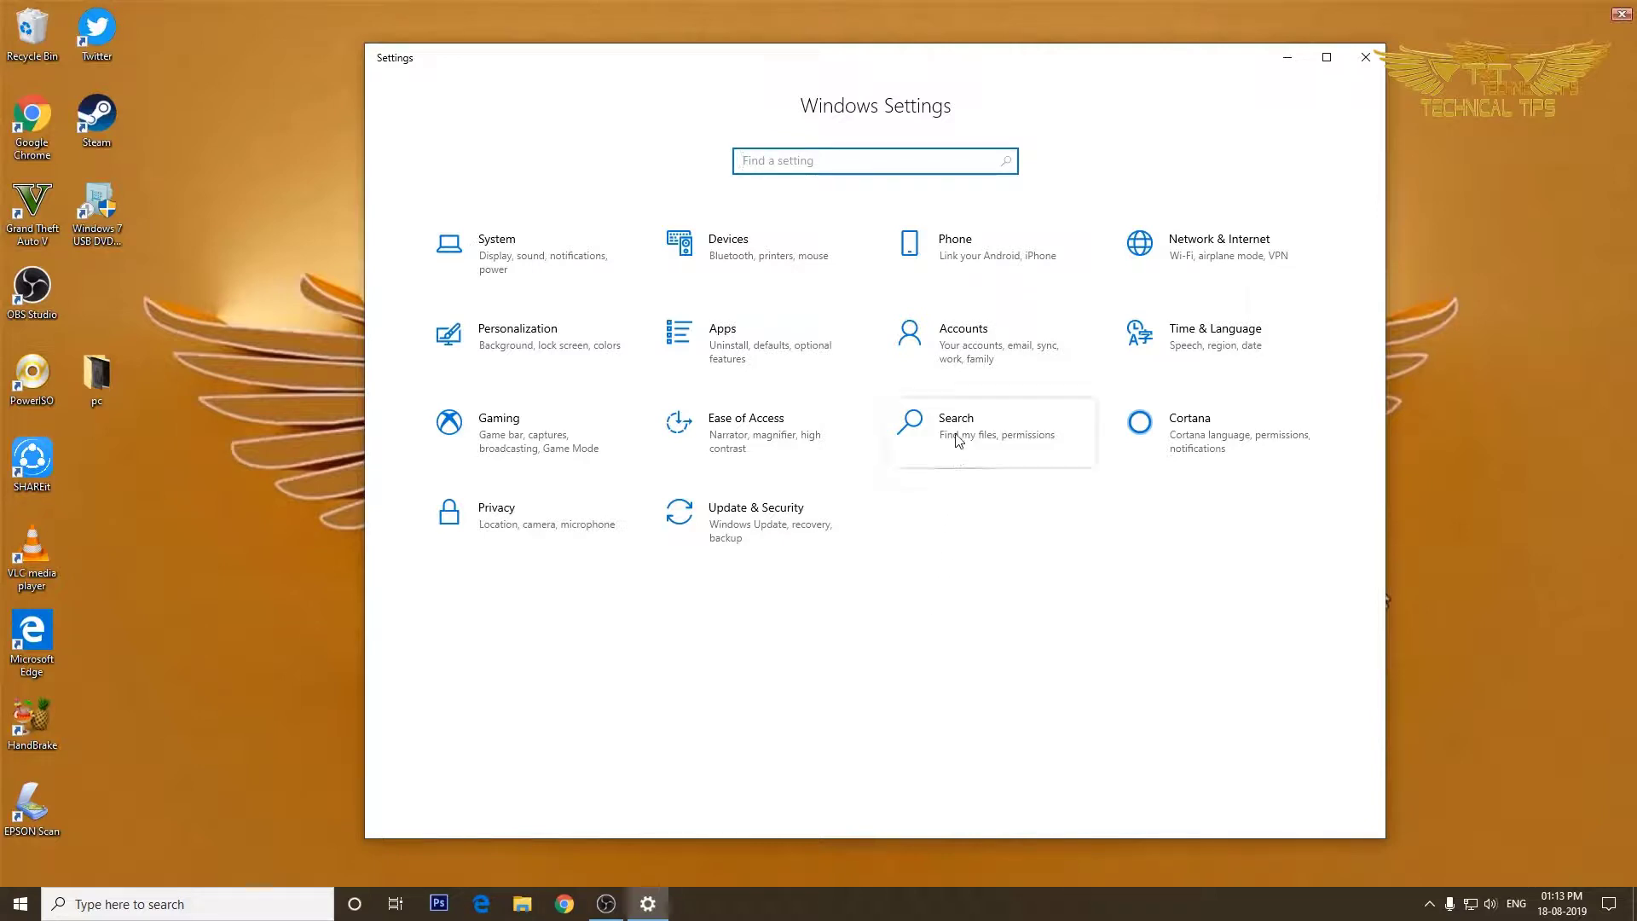
Go to Accounts > Sign-in options, expand Password and choose Add to create one.
{"action": "left_click", "coordinate": [956, 356]}
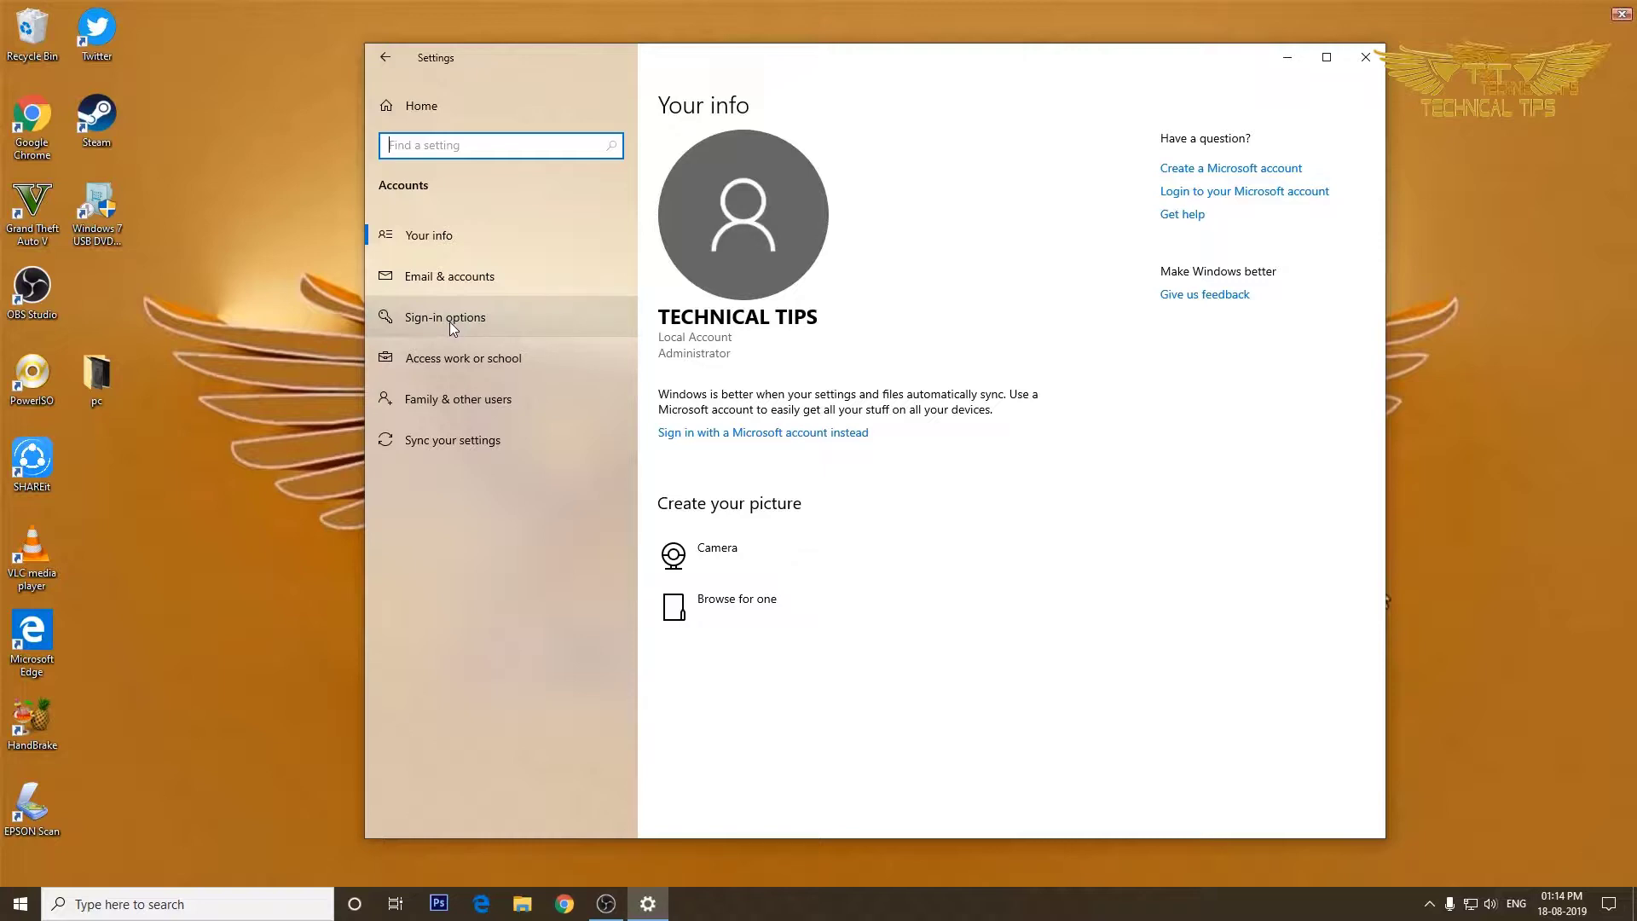
{"action": "left_click", "coordinate": [449, 320]}
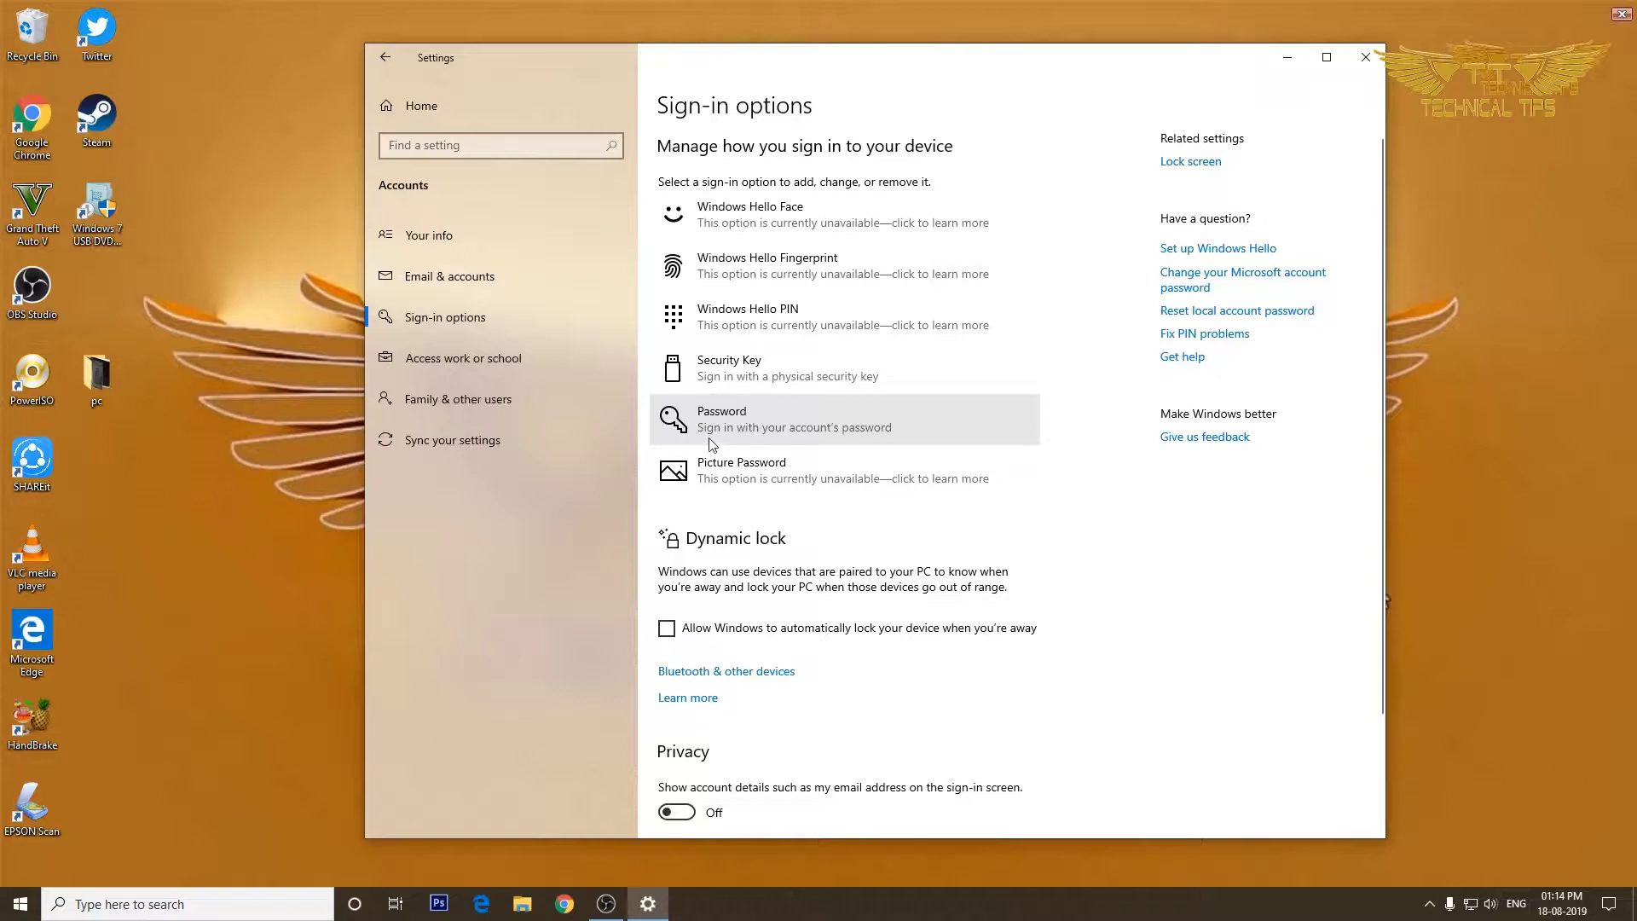
{"action": "left_click", "coordinate": [810, 426]}
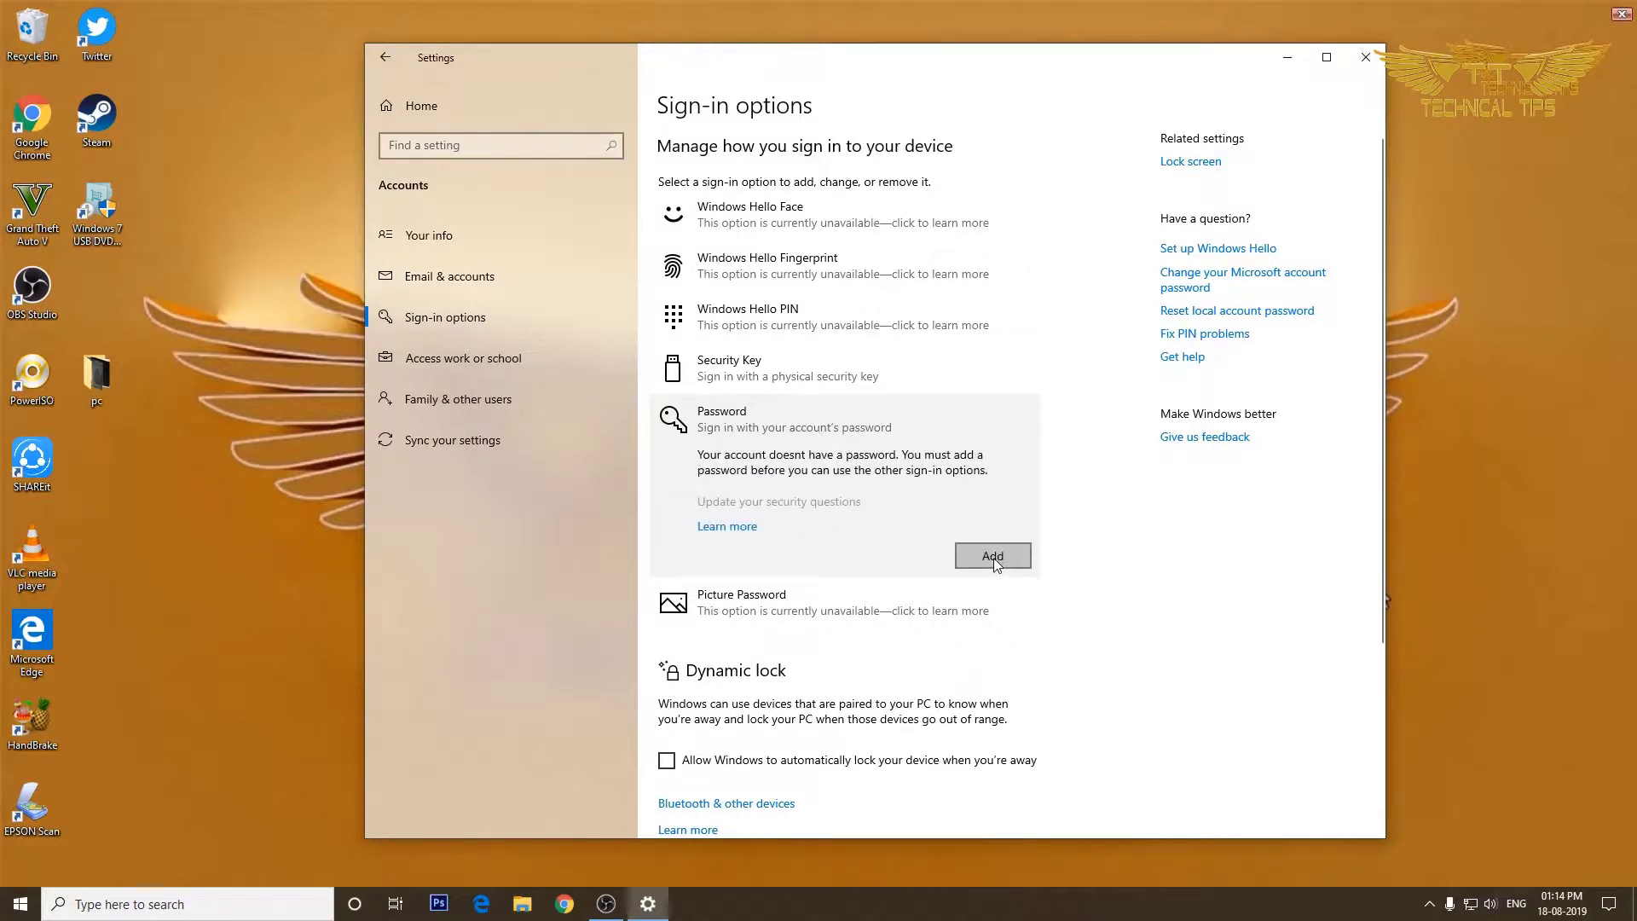
{"action": "left_click", "coordinate": [993, 556]}
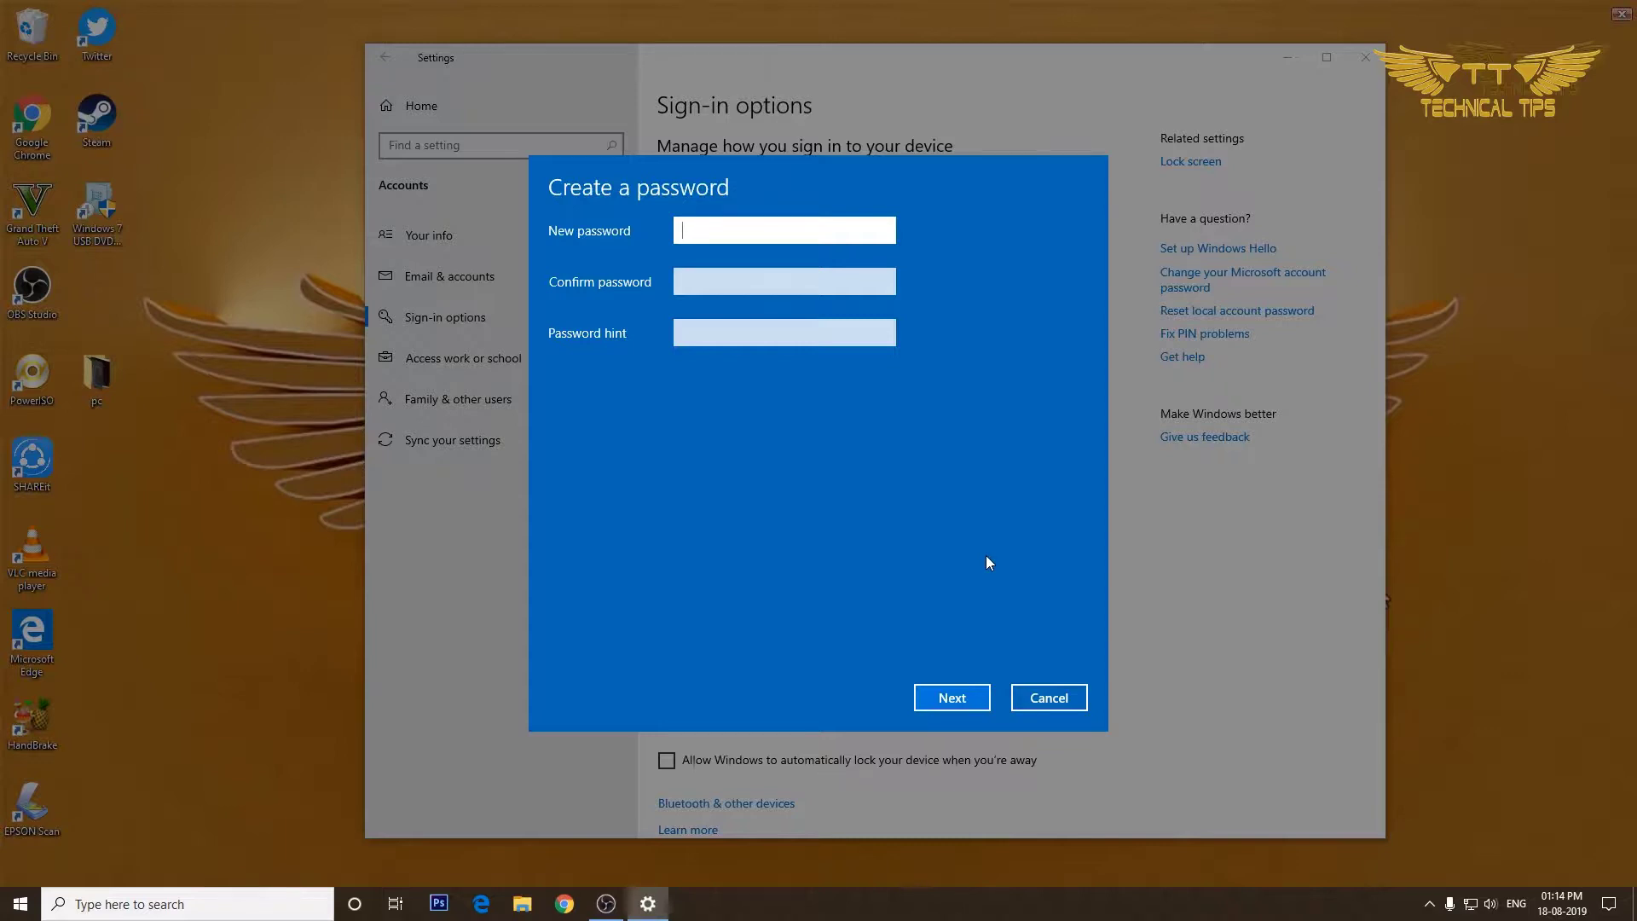
Enter and confirm the new password with the hint 'numbers', finish, and close Settings.
{"action": "type", "text": "123456789"}
{"action": "left_click", "coordinate": [767, 281]}
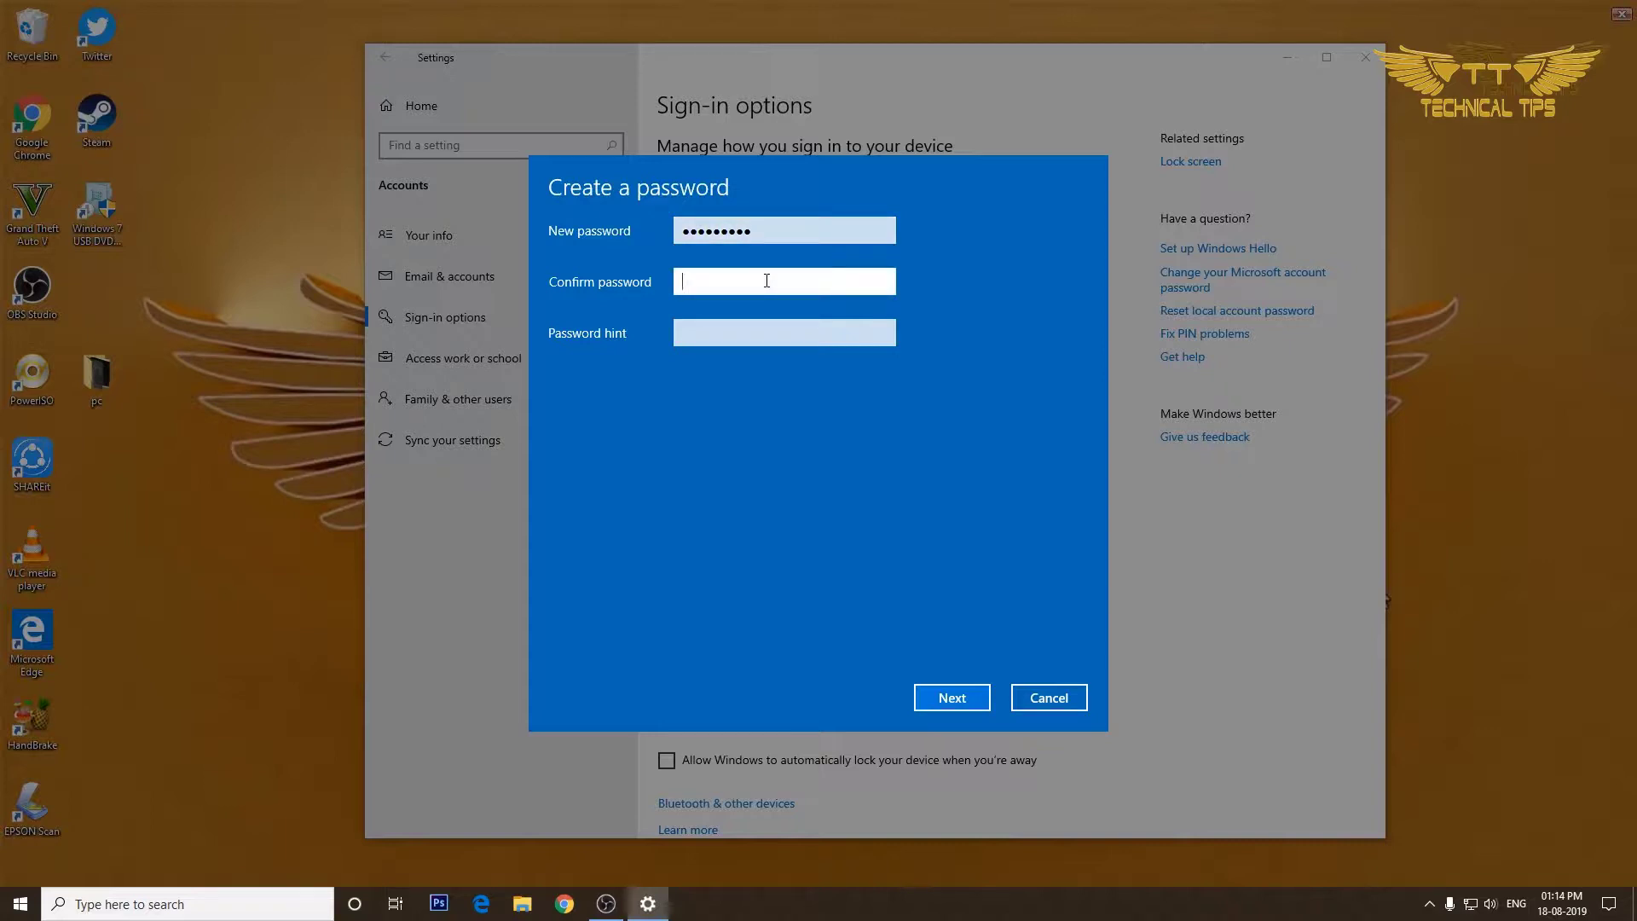
{"action": "type", "text": "123456789"}
{"action": "left_click", "coordinate": [746, 331]}
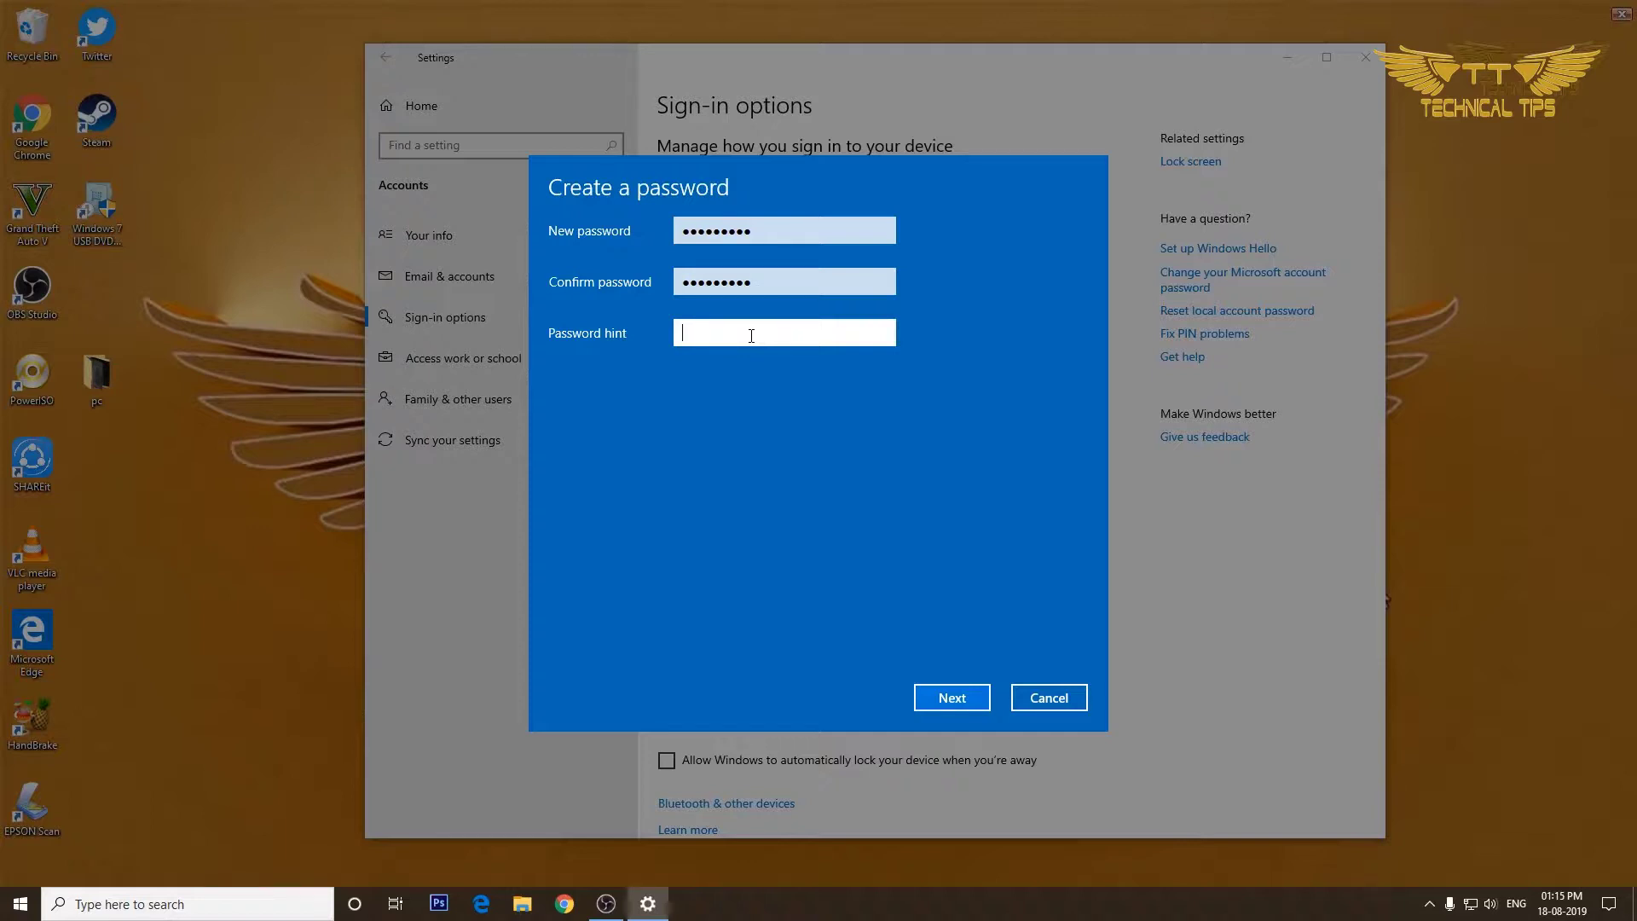
{"action": "type", "text": "numbers"}
{"action": "left_click", "coordinate": [943, 701]}
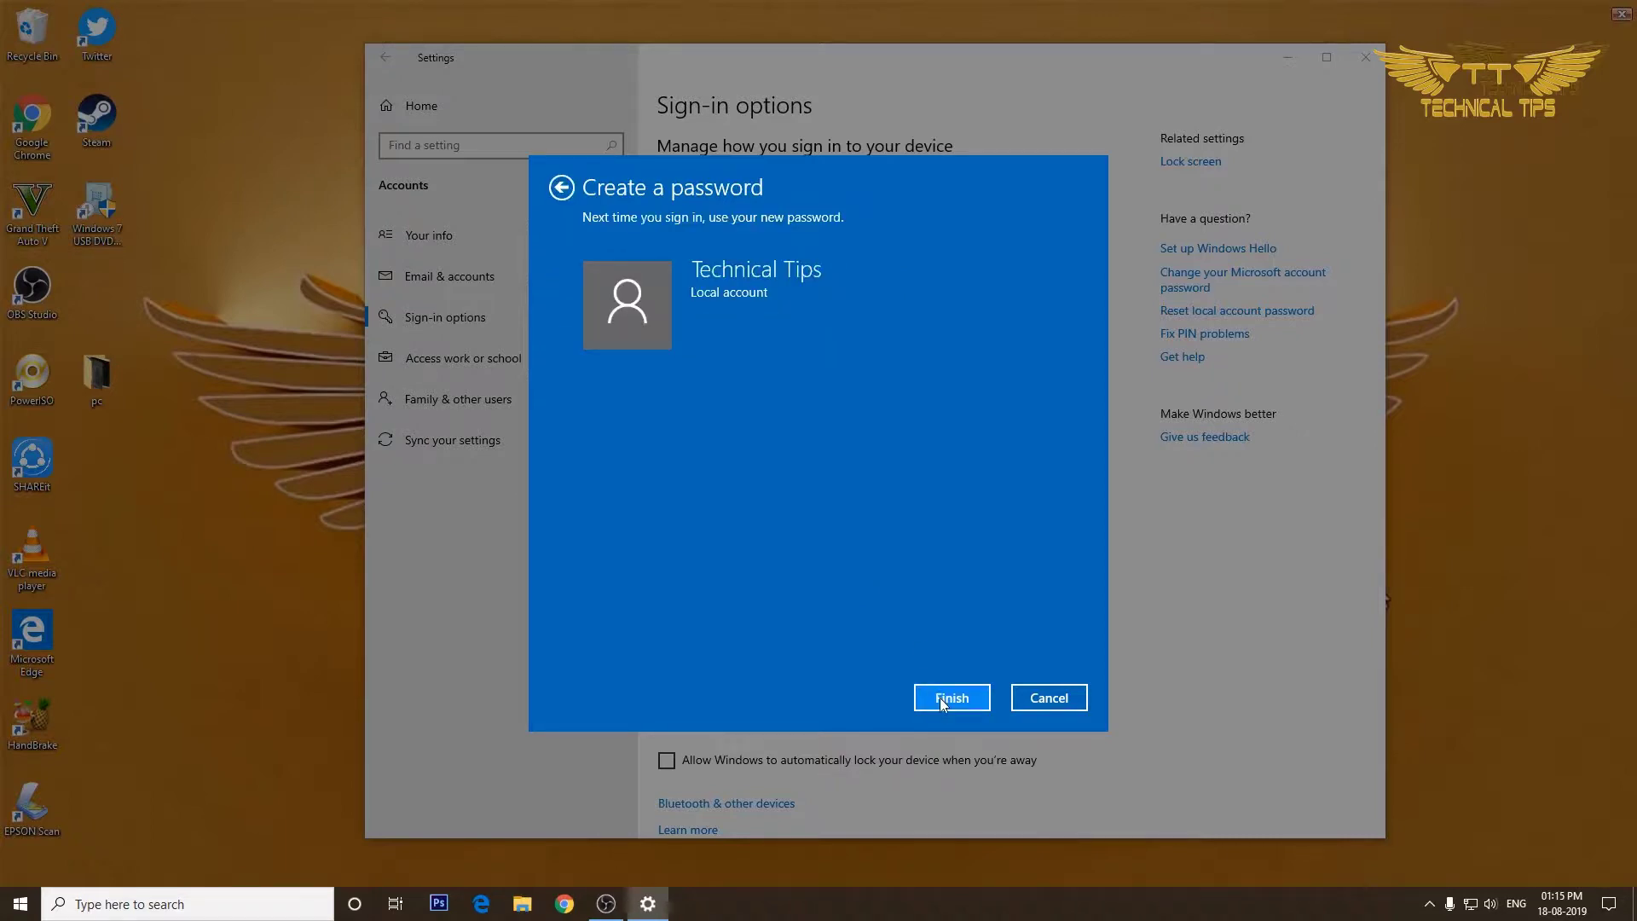
{"action": "left_click", "coordinate": [943, 700]}
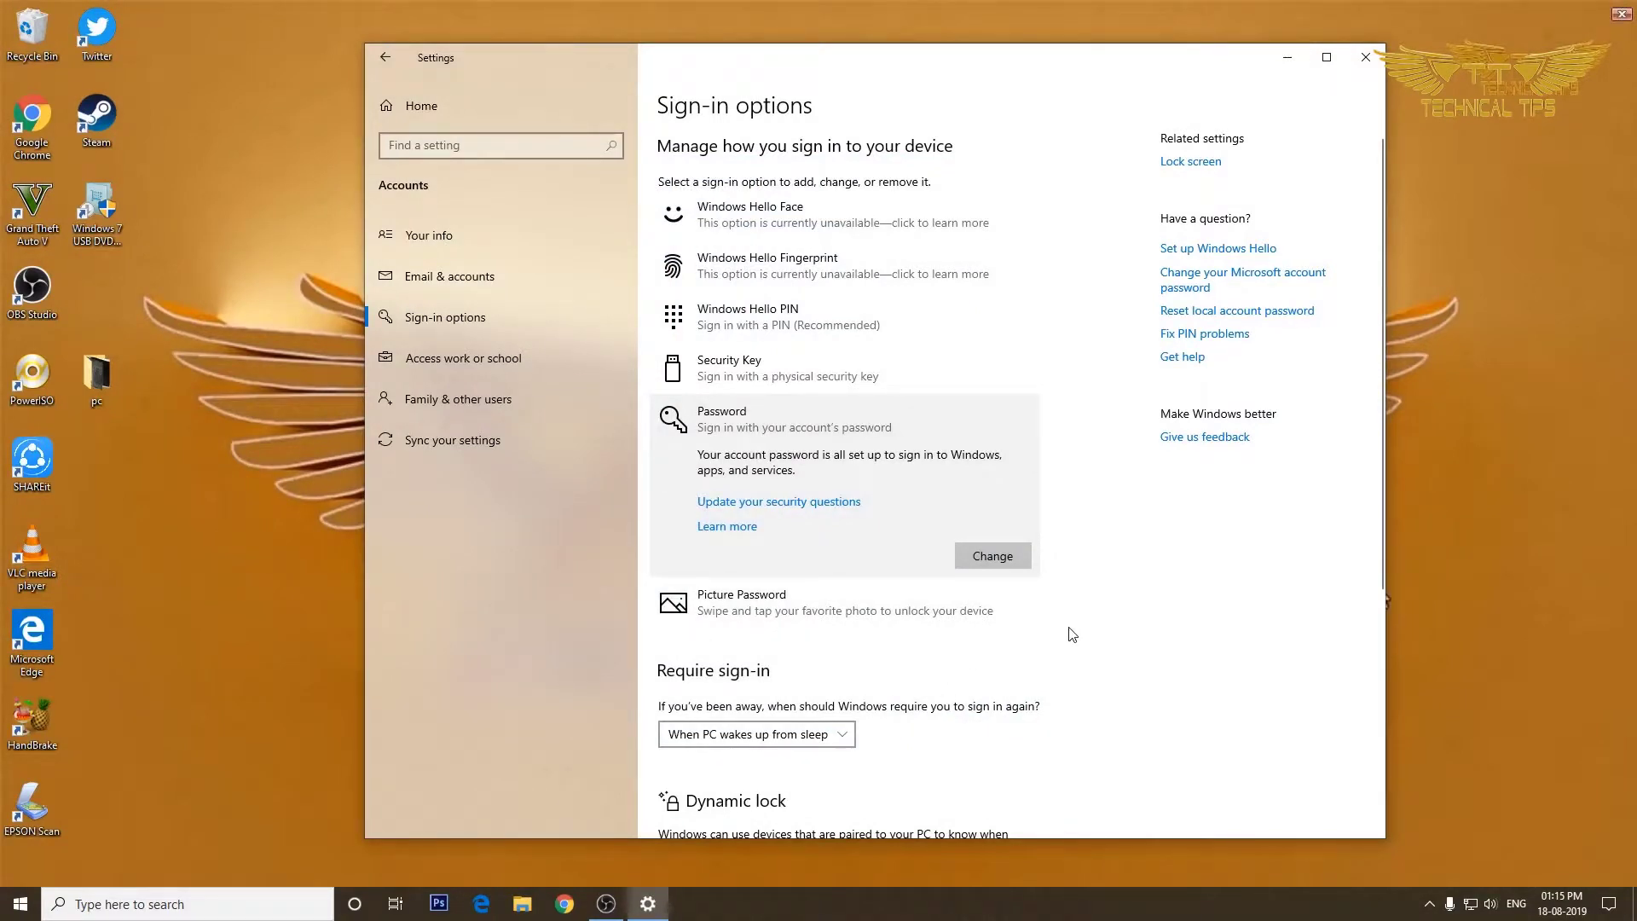
{"action": "left_click", "coordinate": [1367, 58]}
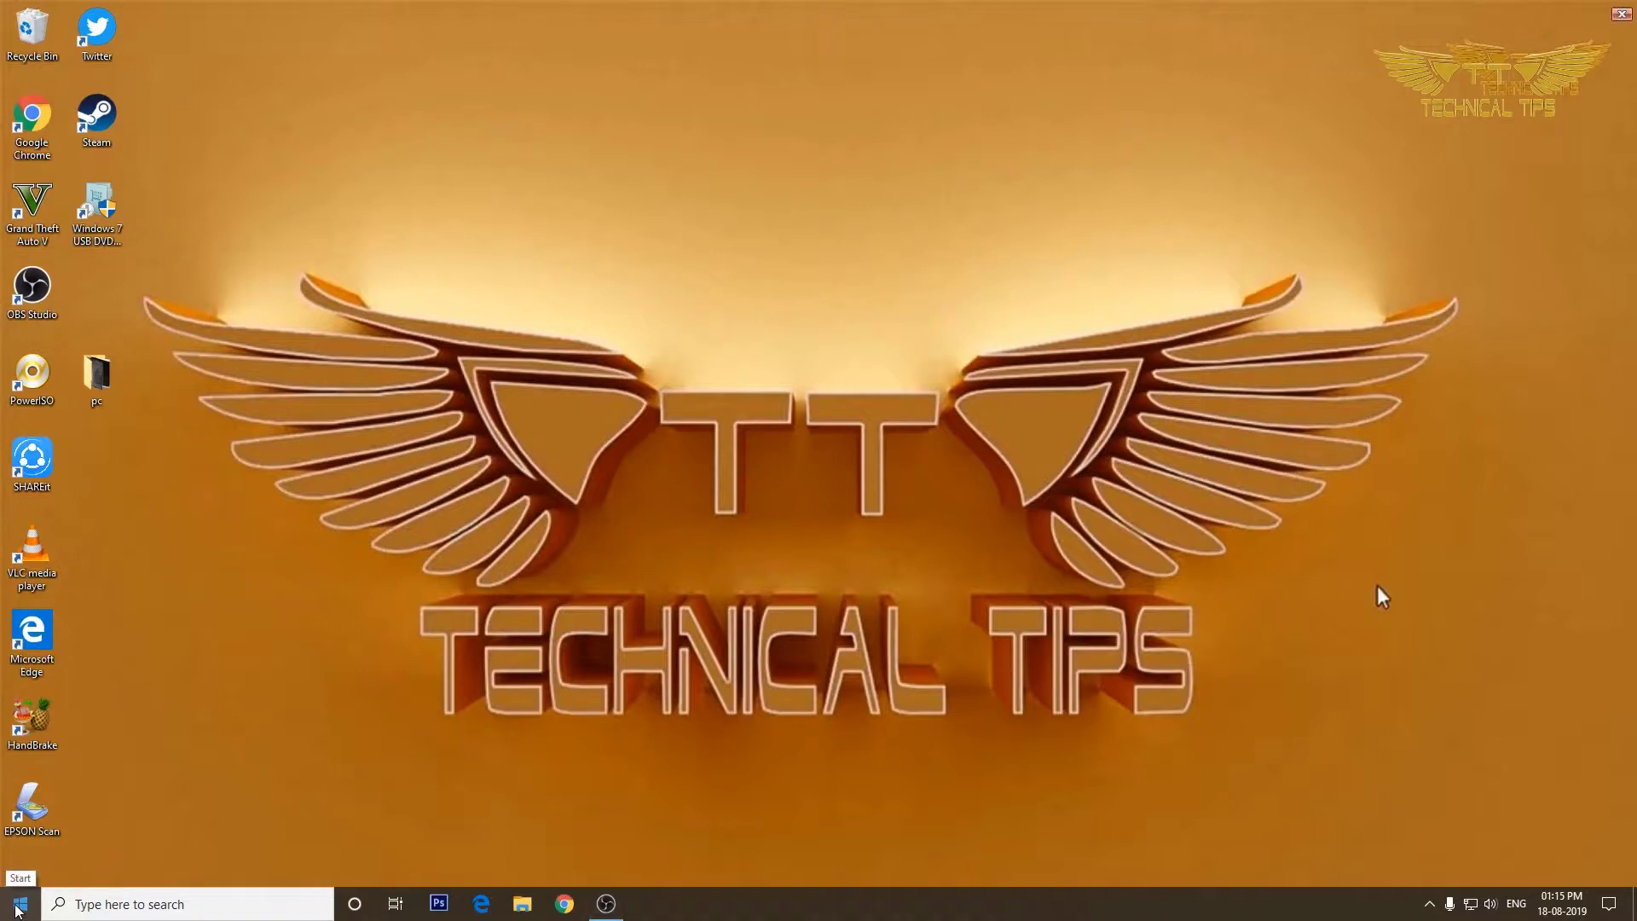
Sign out using the account icon in the Start menu.
{"action": "left_click", "coordinate": [15, 910]}
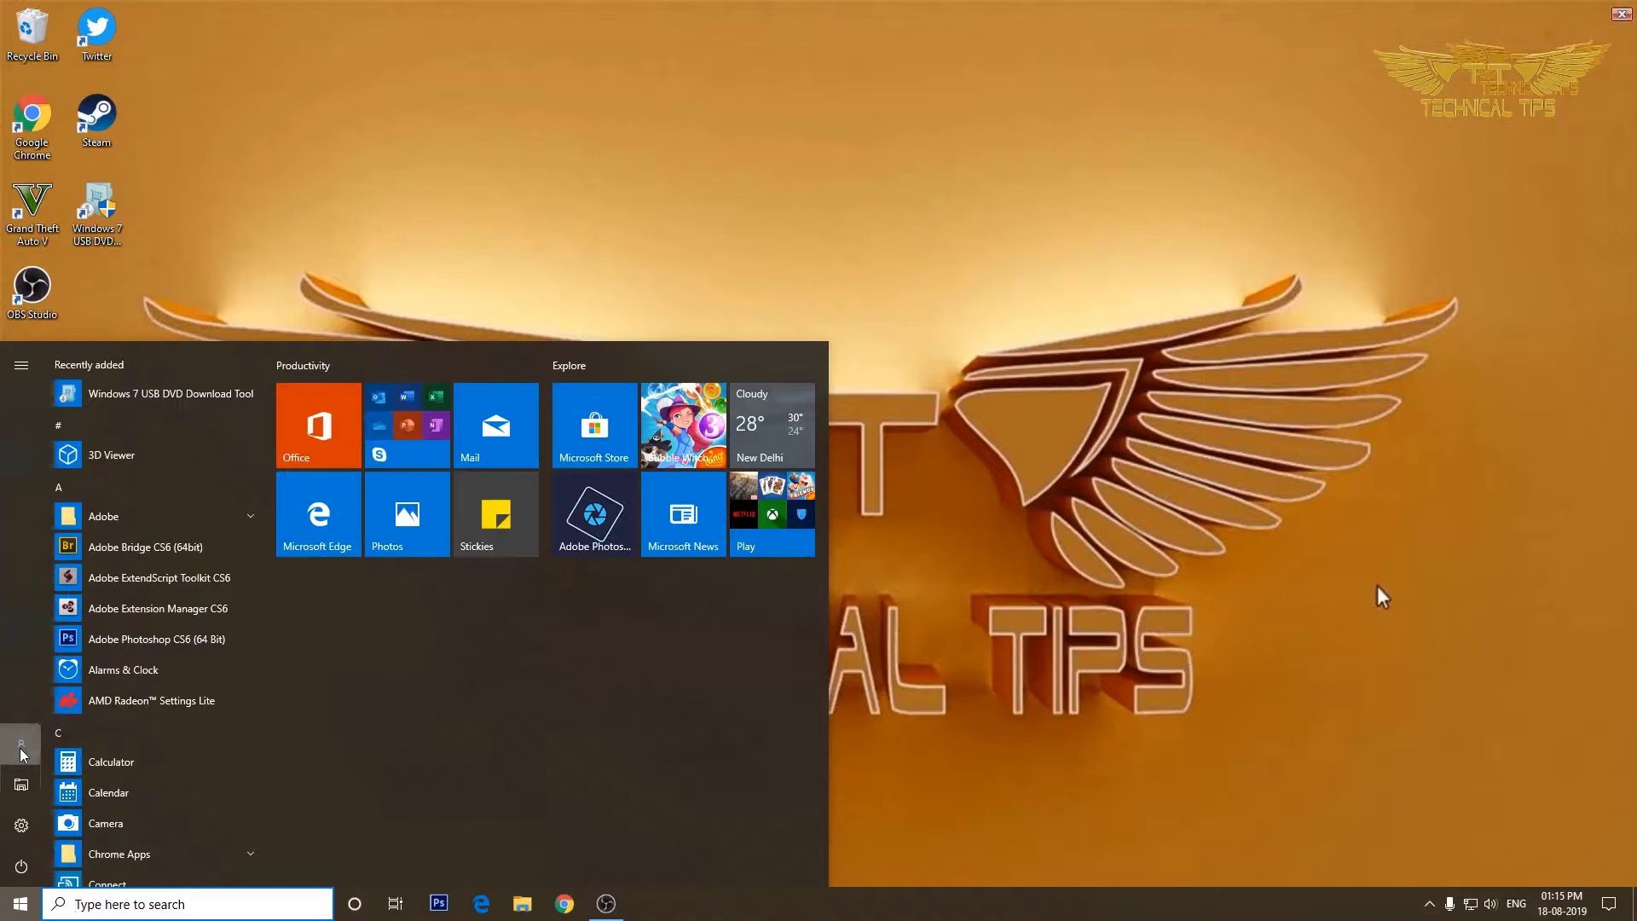
{"action": "left_click", "coordinate": [20, 749]}
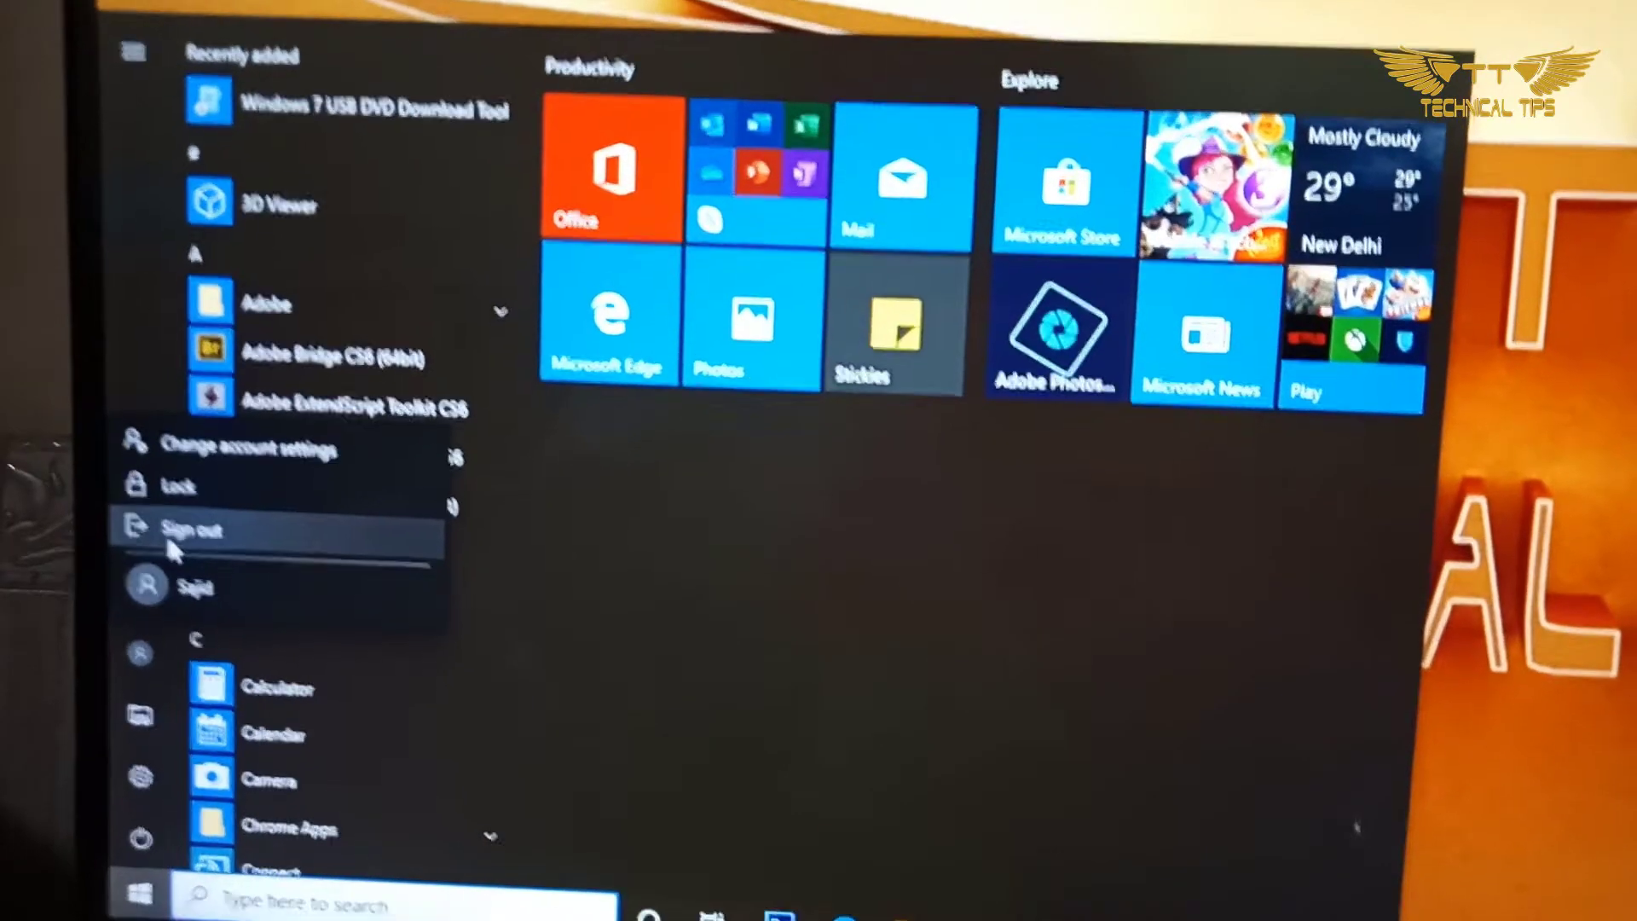
{"action": "left_click", "coordinate": [56, 666]}
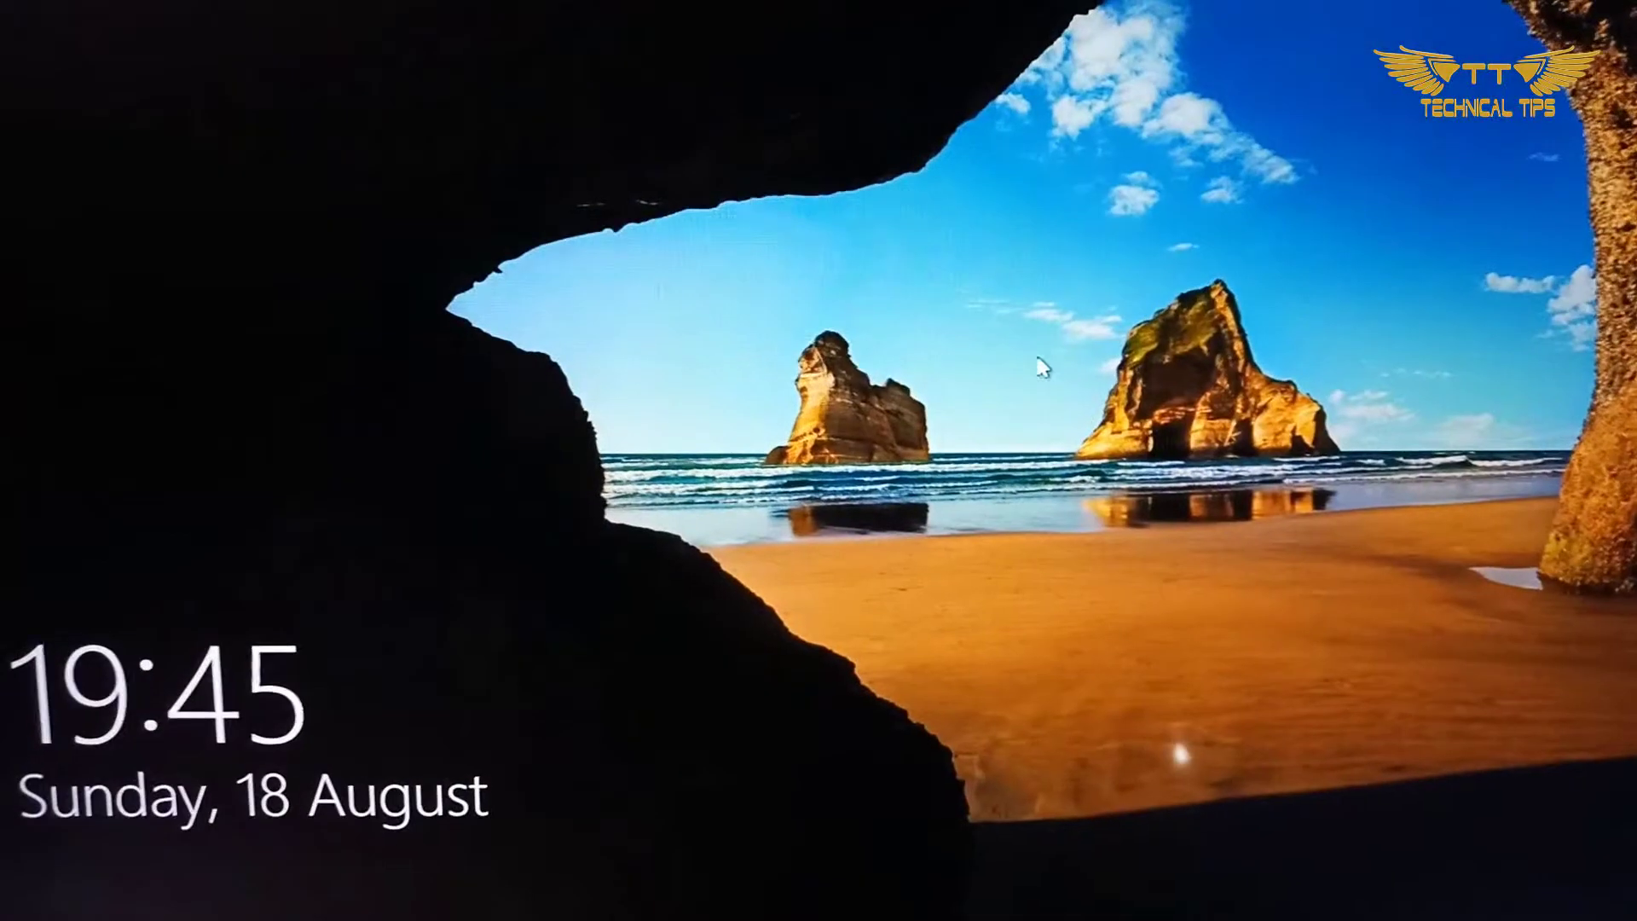
Dismiss the lock screen and sign in with the account's new password.
{"action": "left_click", "coordinate": [1123, 533]}
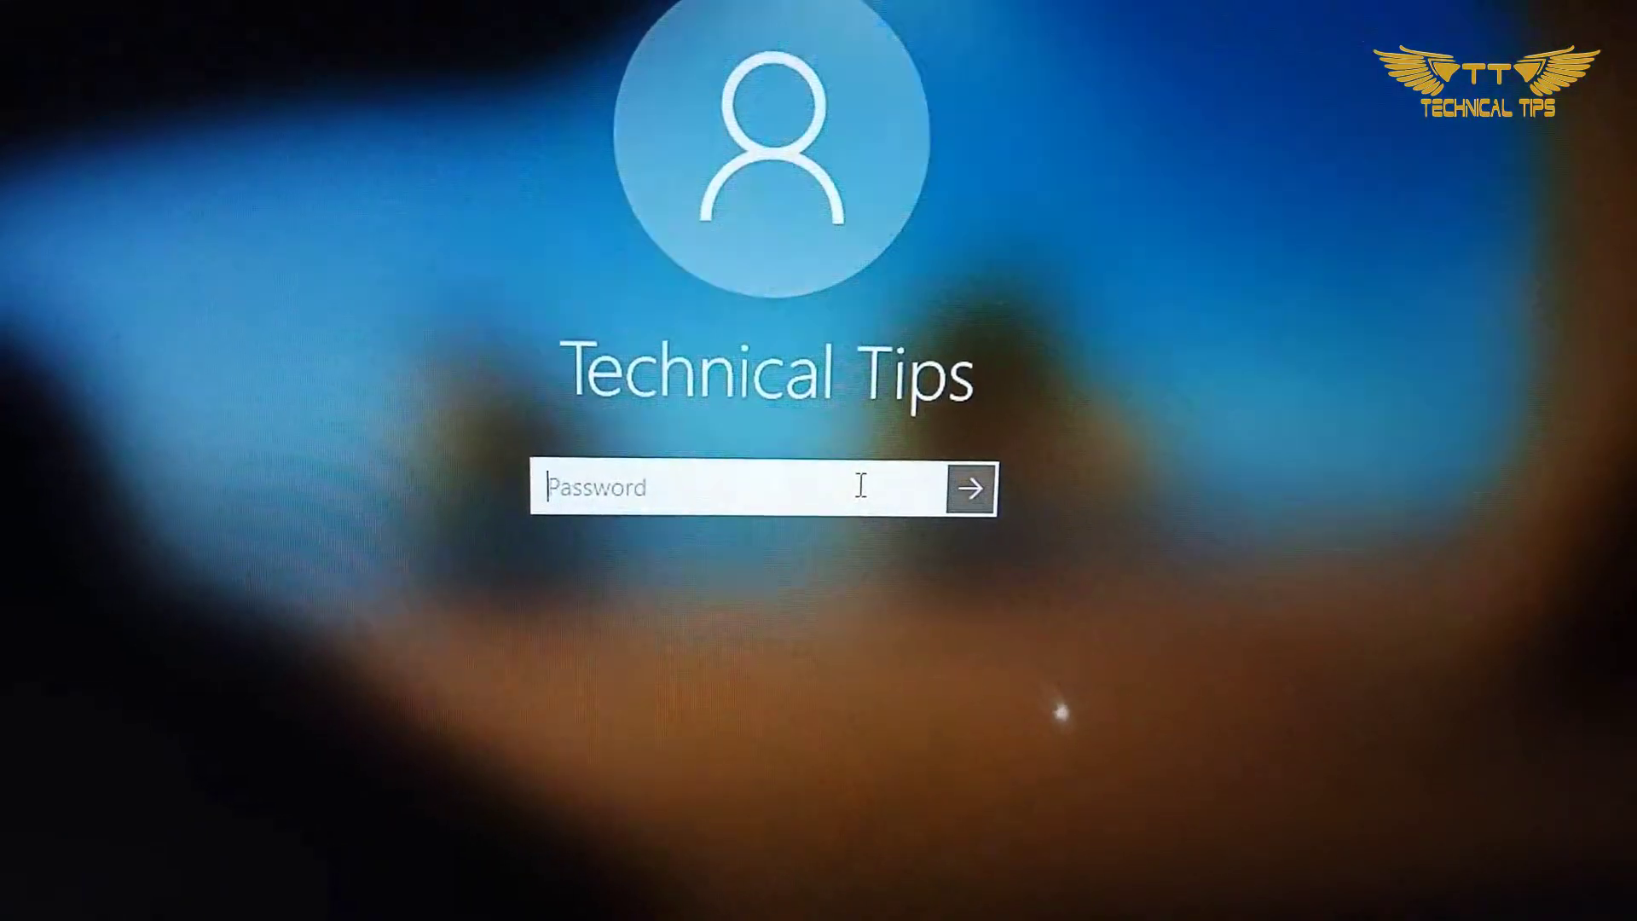
{"action": "type", "text": "12"}
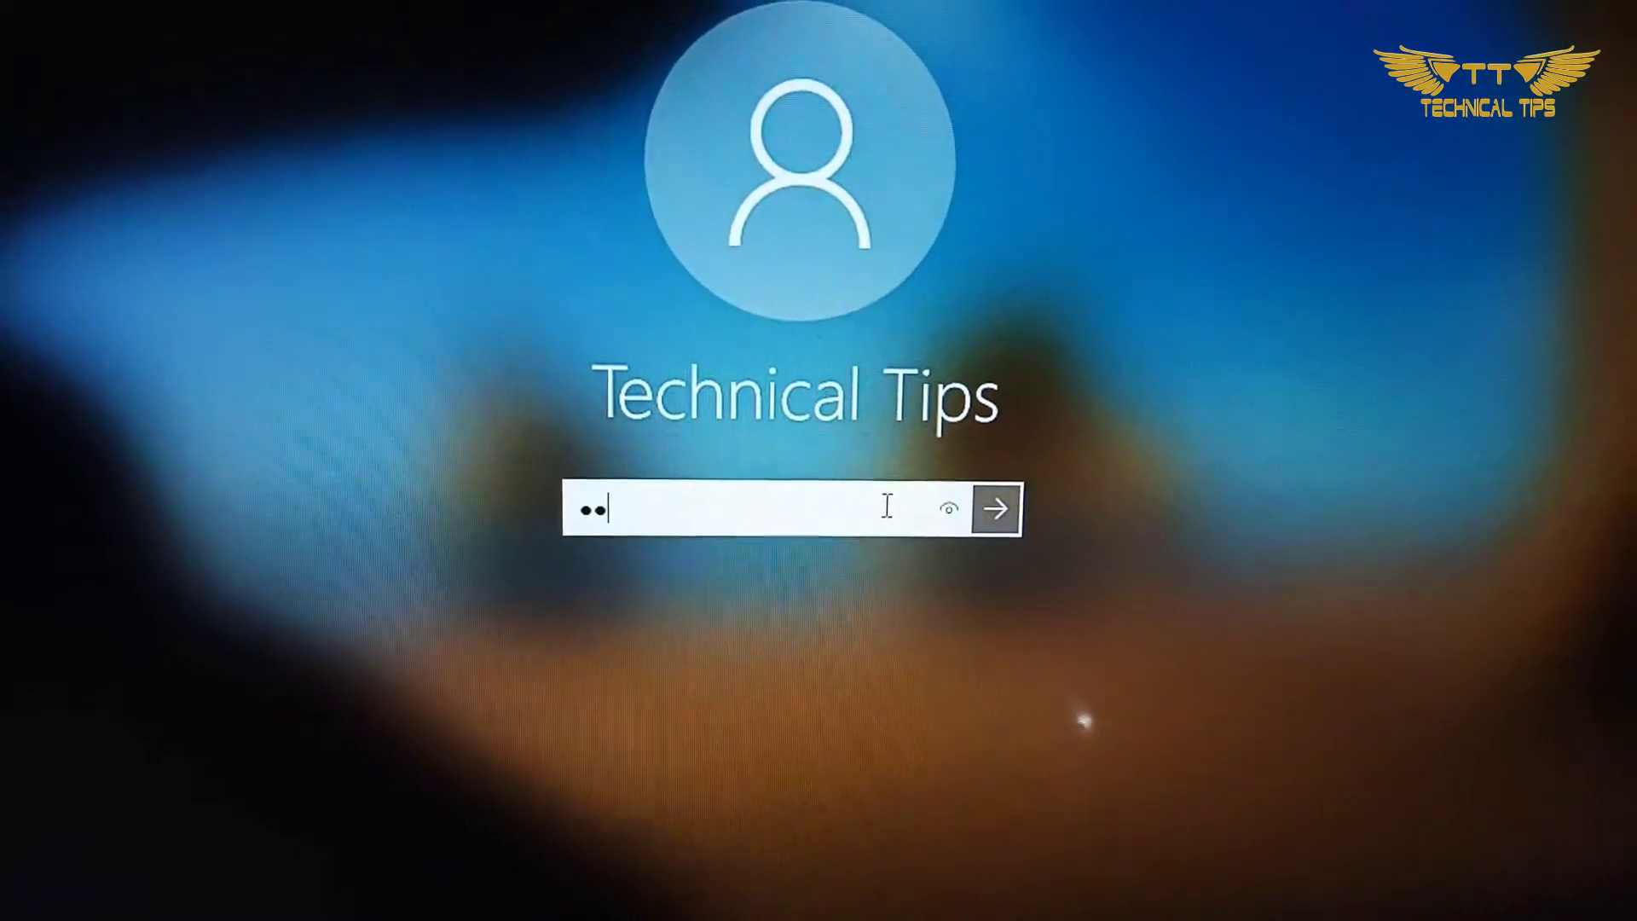
{"action": "type", "text": "345678"}
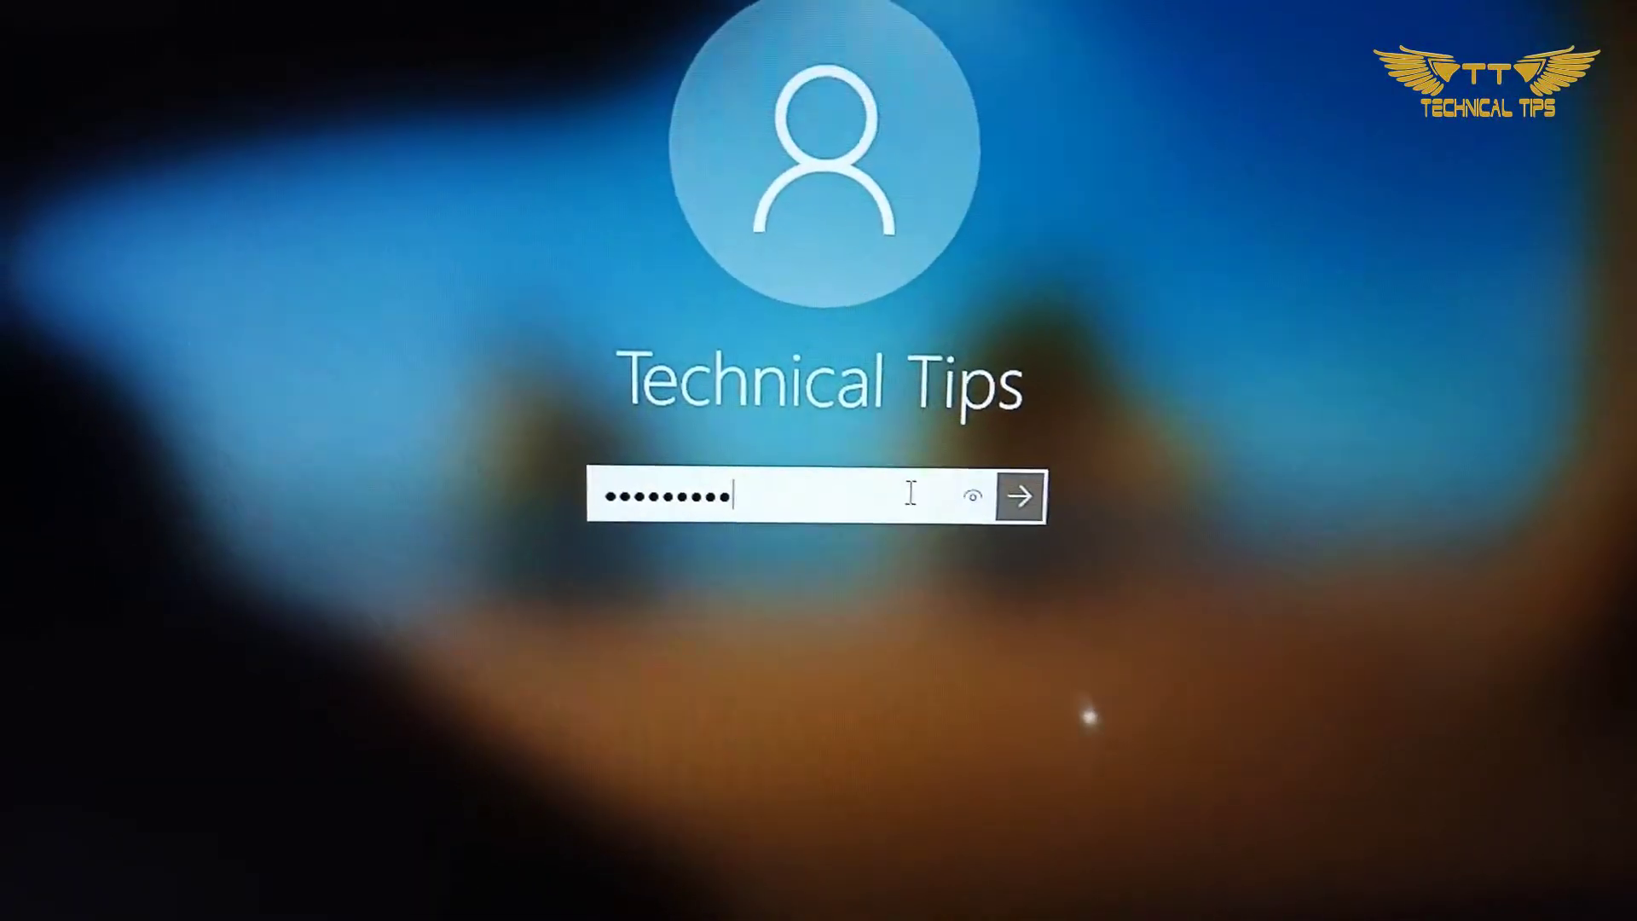
{"action": "left_click", "coordinate": [1047, 501]}
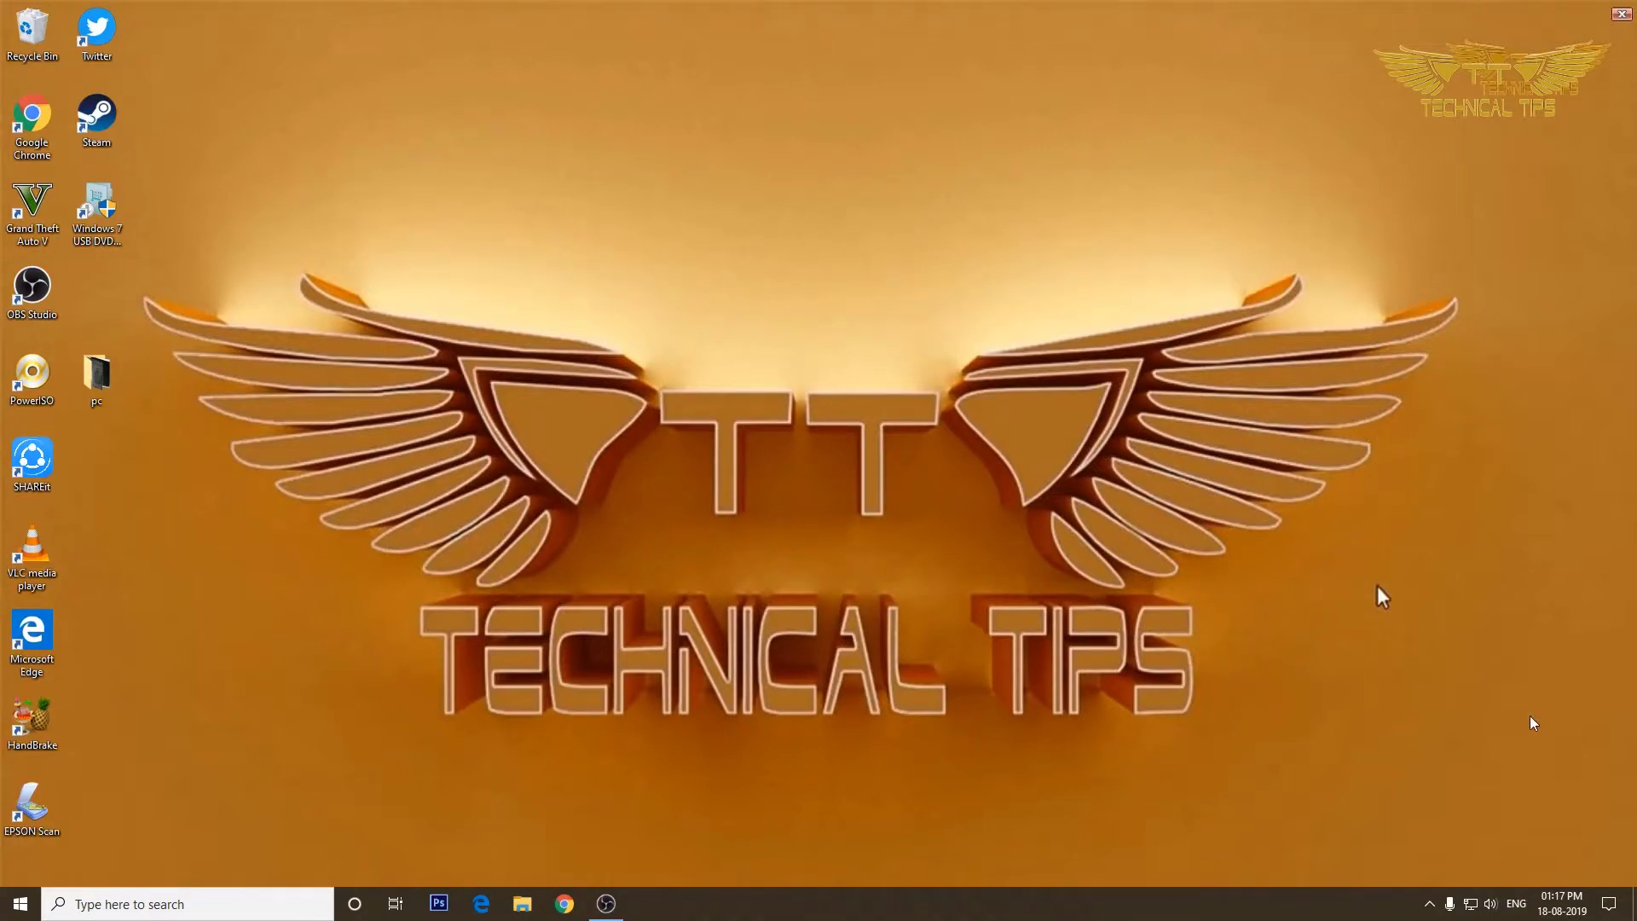
Open Settings from the Action Center, go to Accounts > Sign-in options, and choose Change under Password.
{"action": "left_click", "coordinate": [1609, 905]}
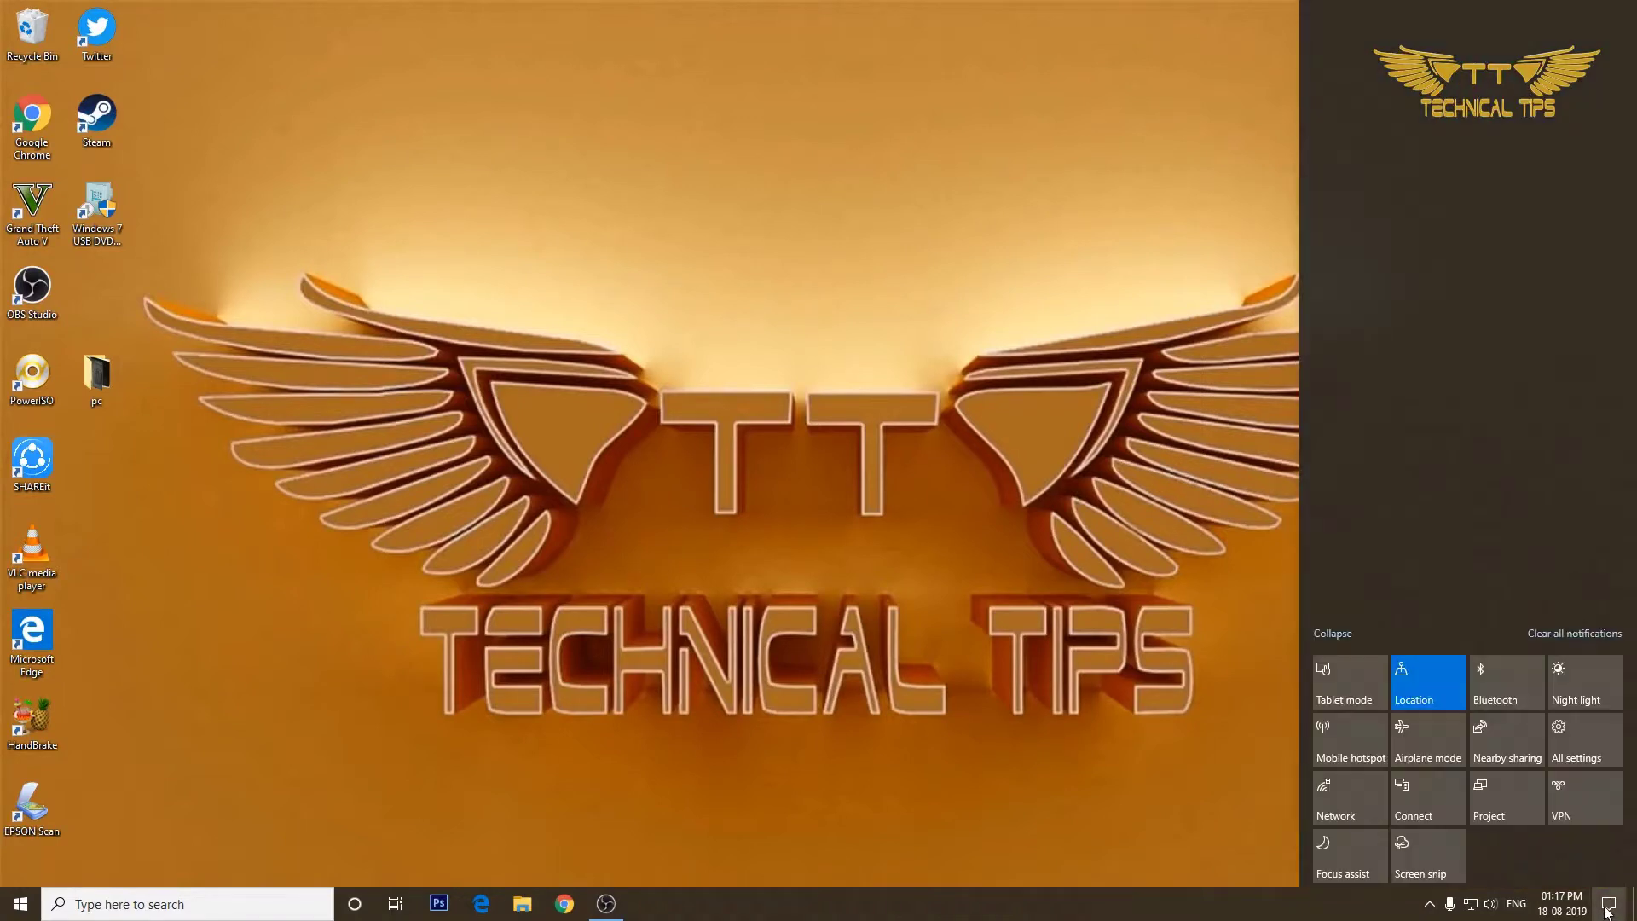
{"action": "left_click", "coordinate": [1584, 738]}
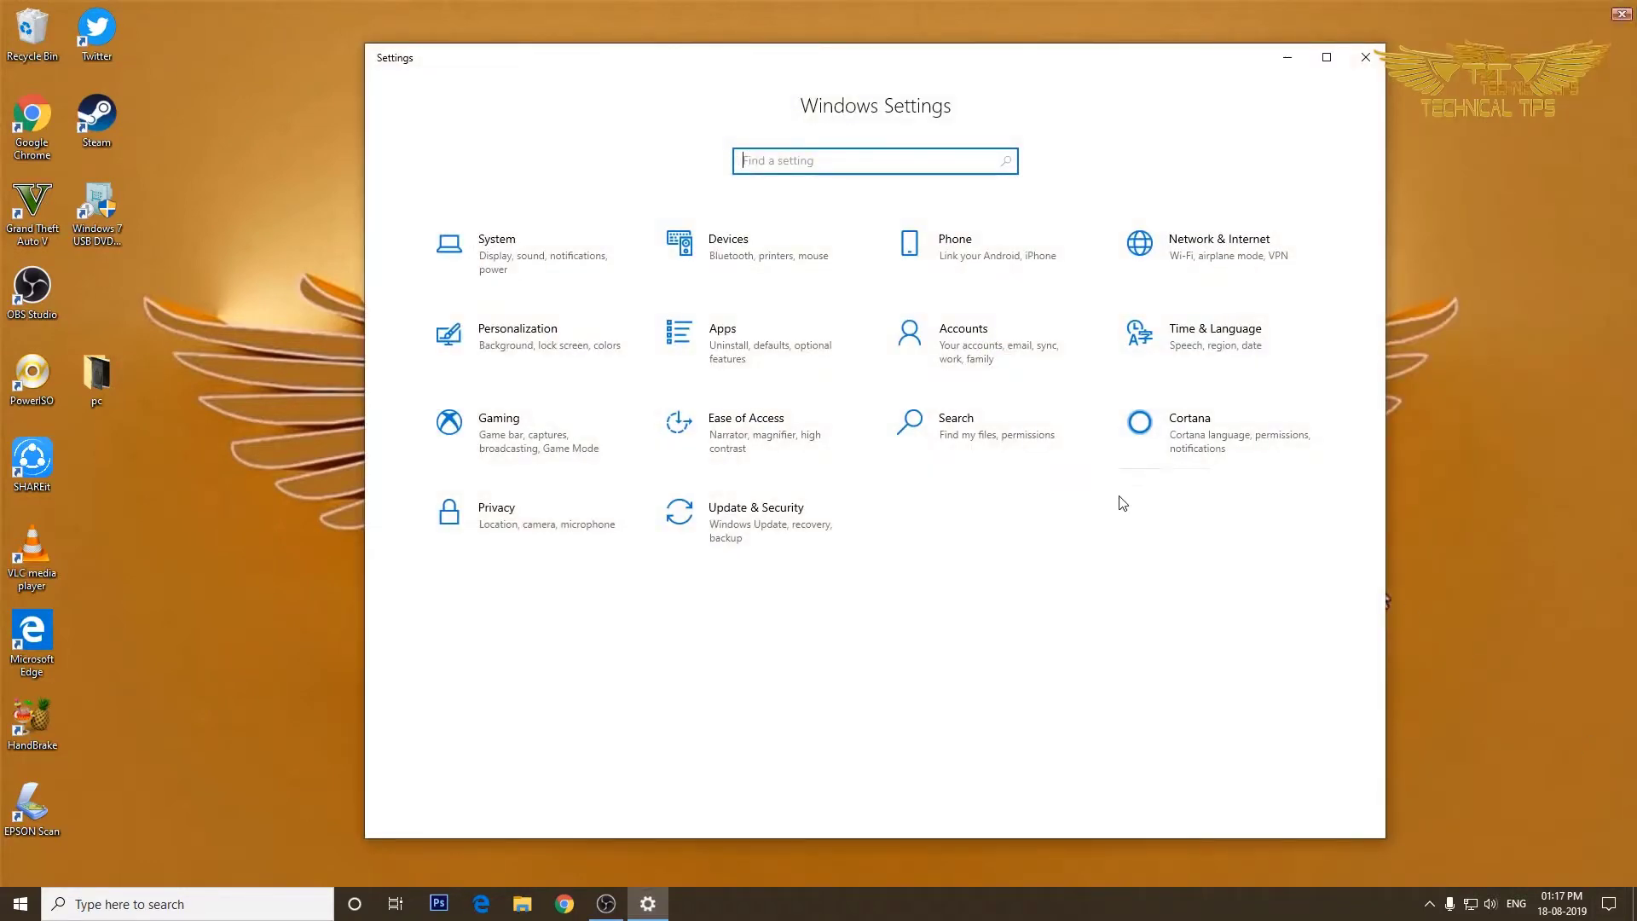
{"action": "left_click", "coordinate": [969, 342]}
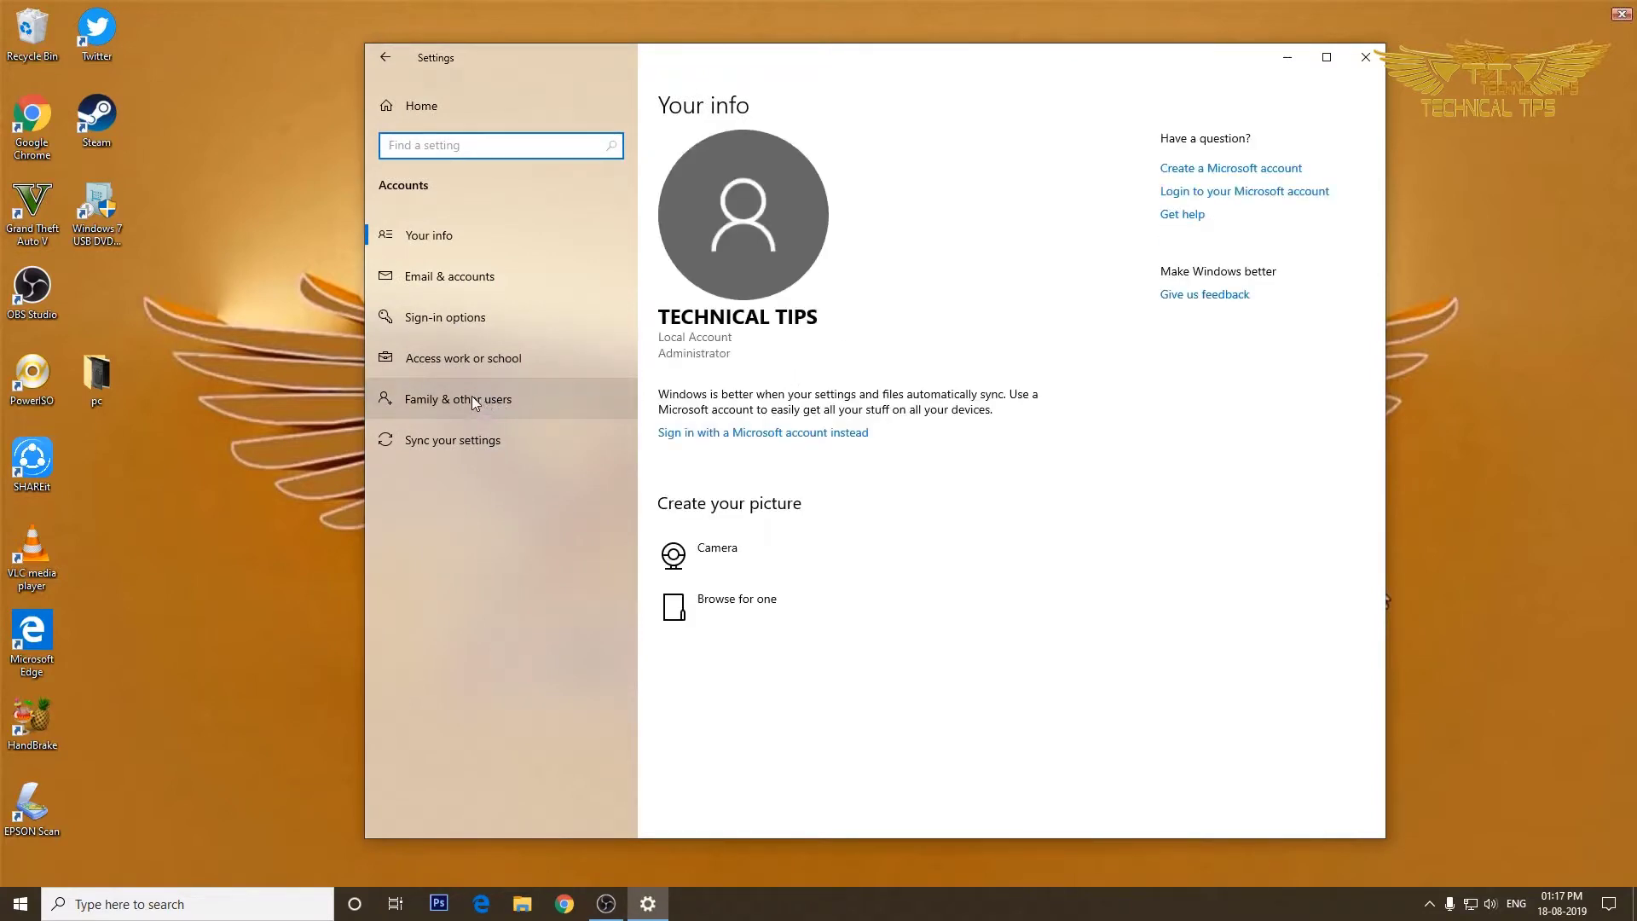
{"action": "left_click", "coordinate": [427, 320]}
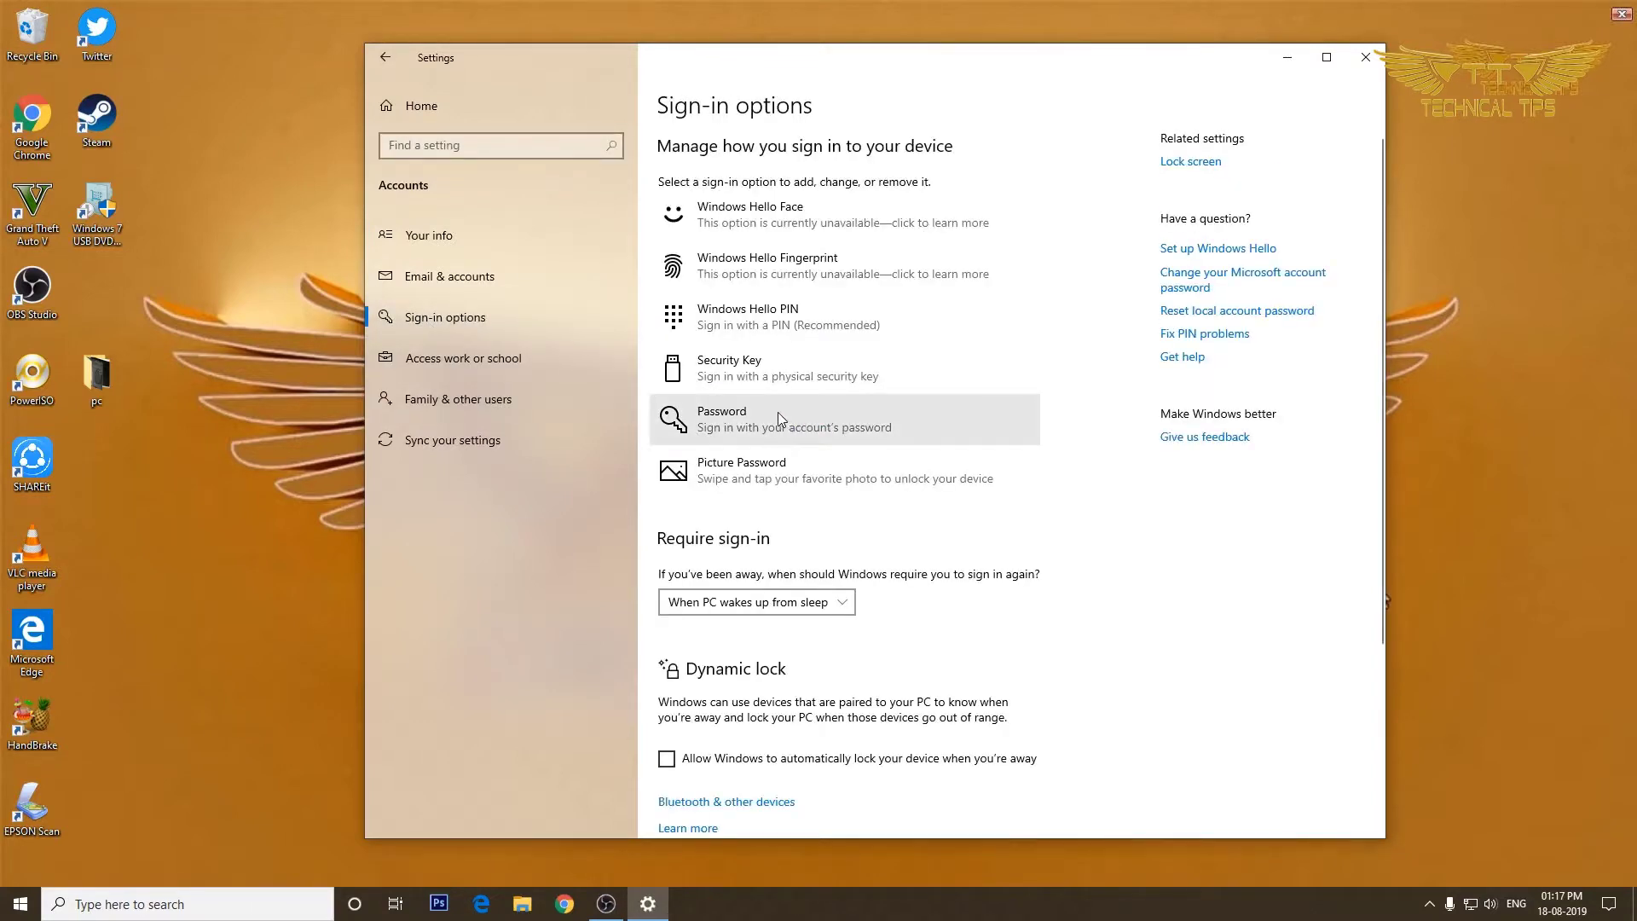
{"action": "left_click", "coordinate": [778, 412]}
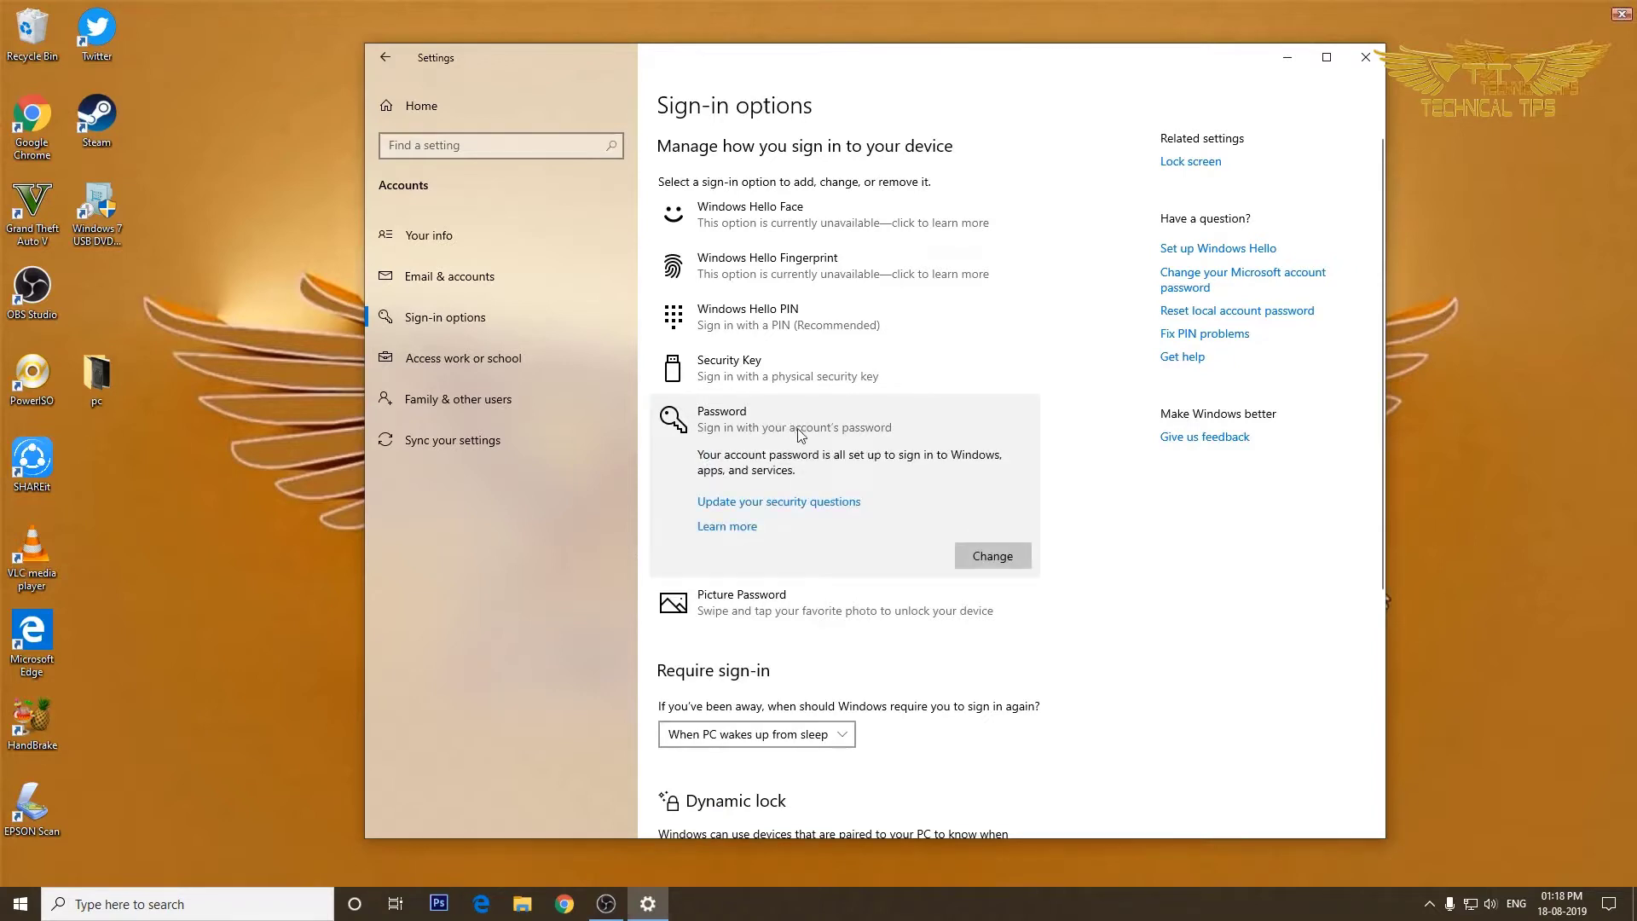
{"action": "left_click", "coordinate": [993, 556]}
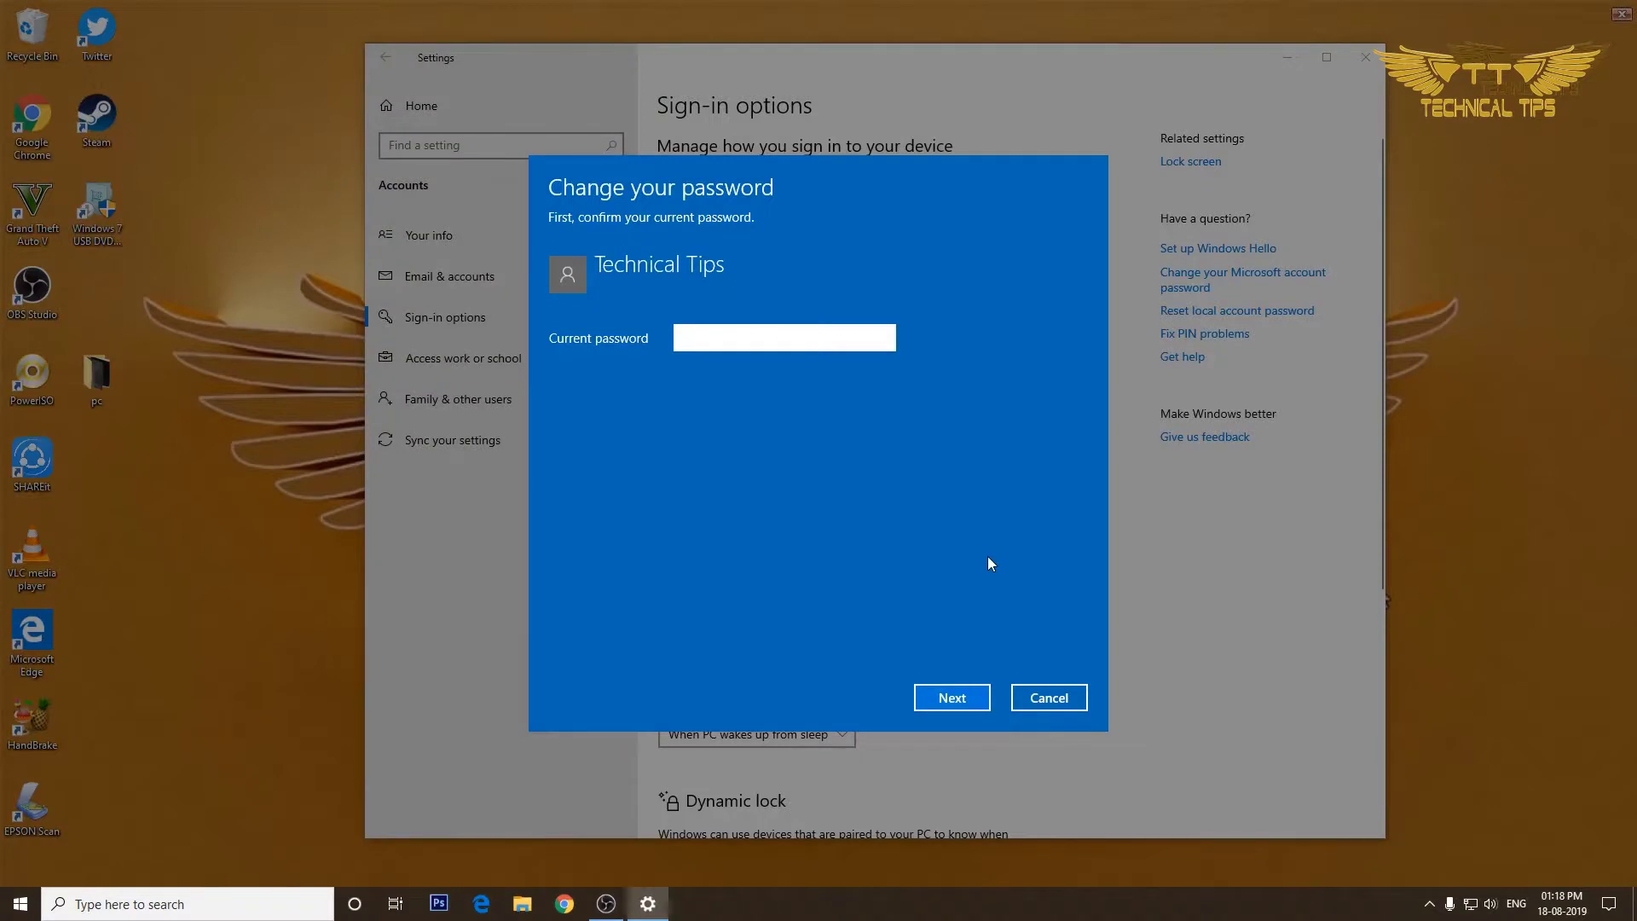
Confirm the current password, leave the new password blank, finish, and close Settings.
{"action": "type", "text": "*********"}
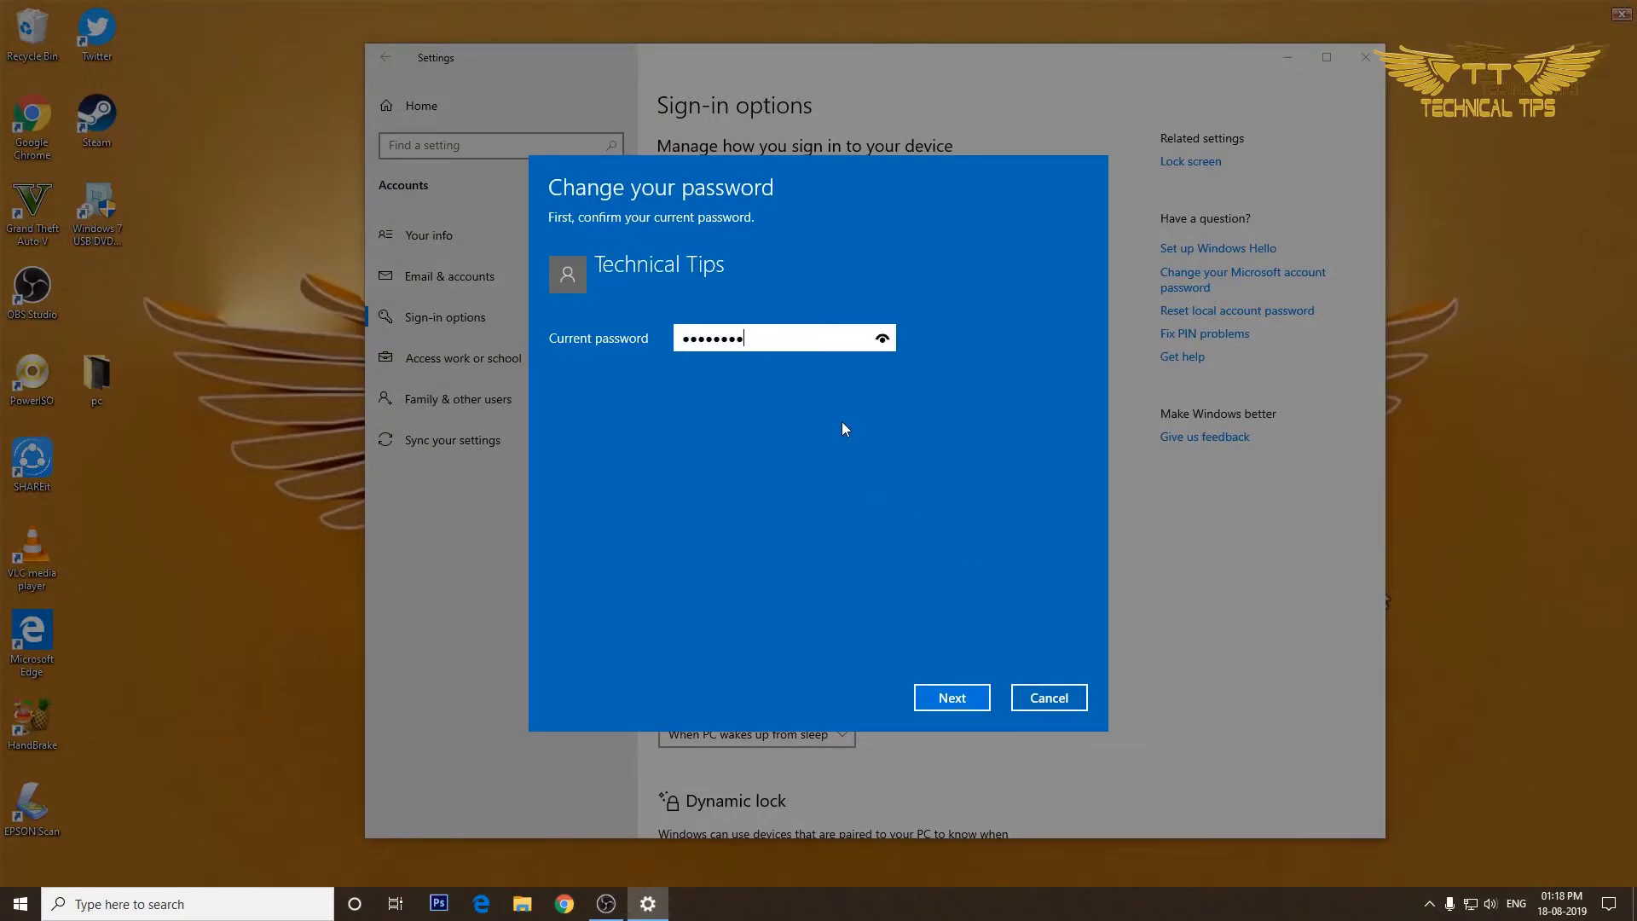
{"action": "left_click", "coordinate": [953, 707]}
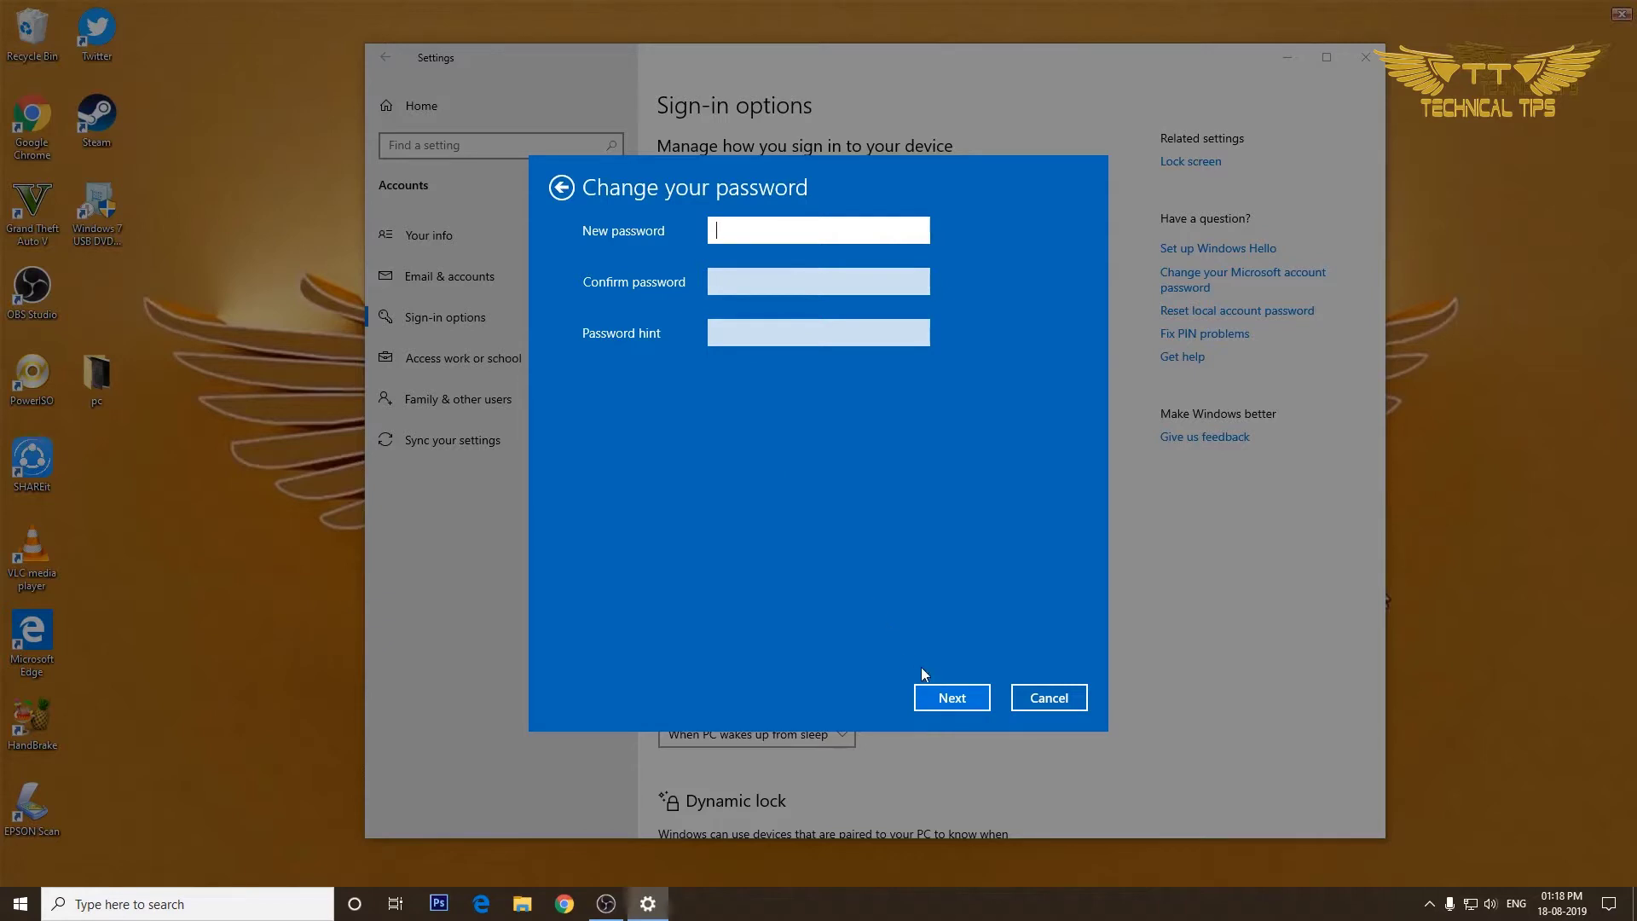
{"action": "left_click", "coordinate": [950, 701]}
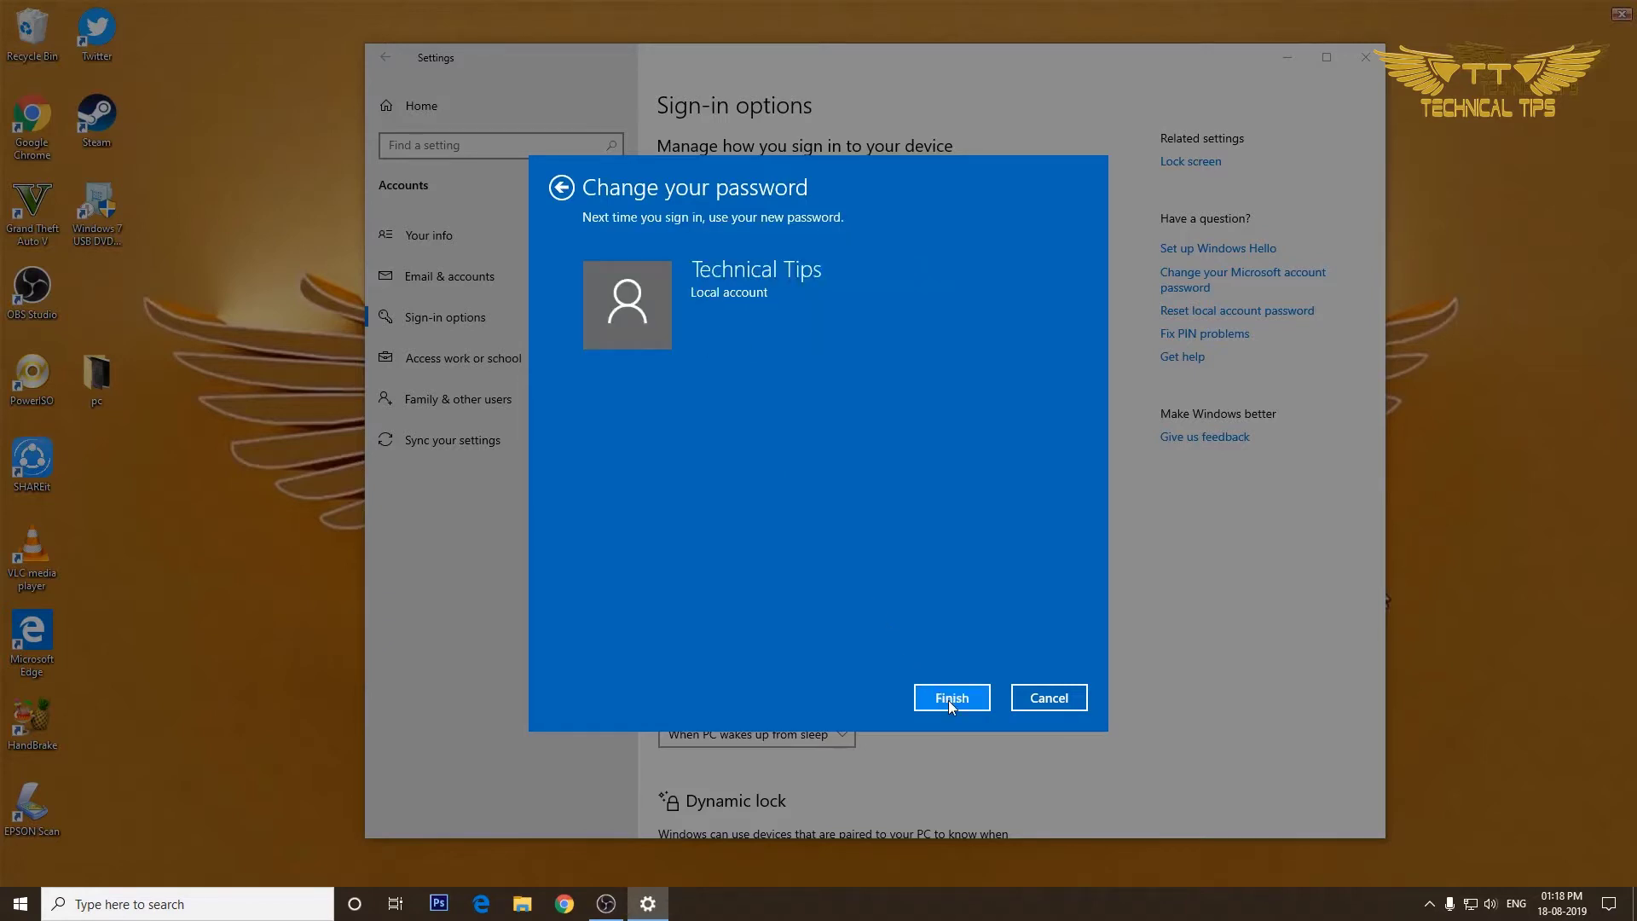
{"action": "left_click", "coordinate": [950, 699]}
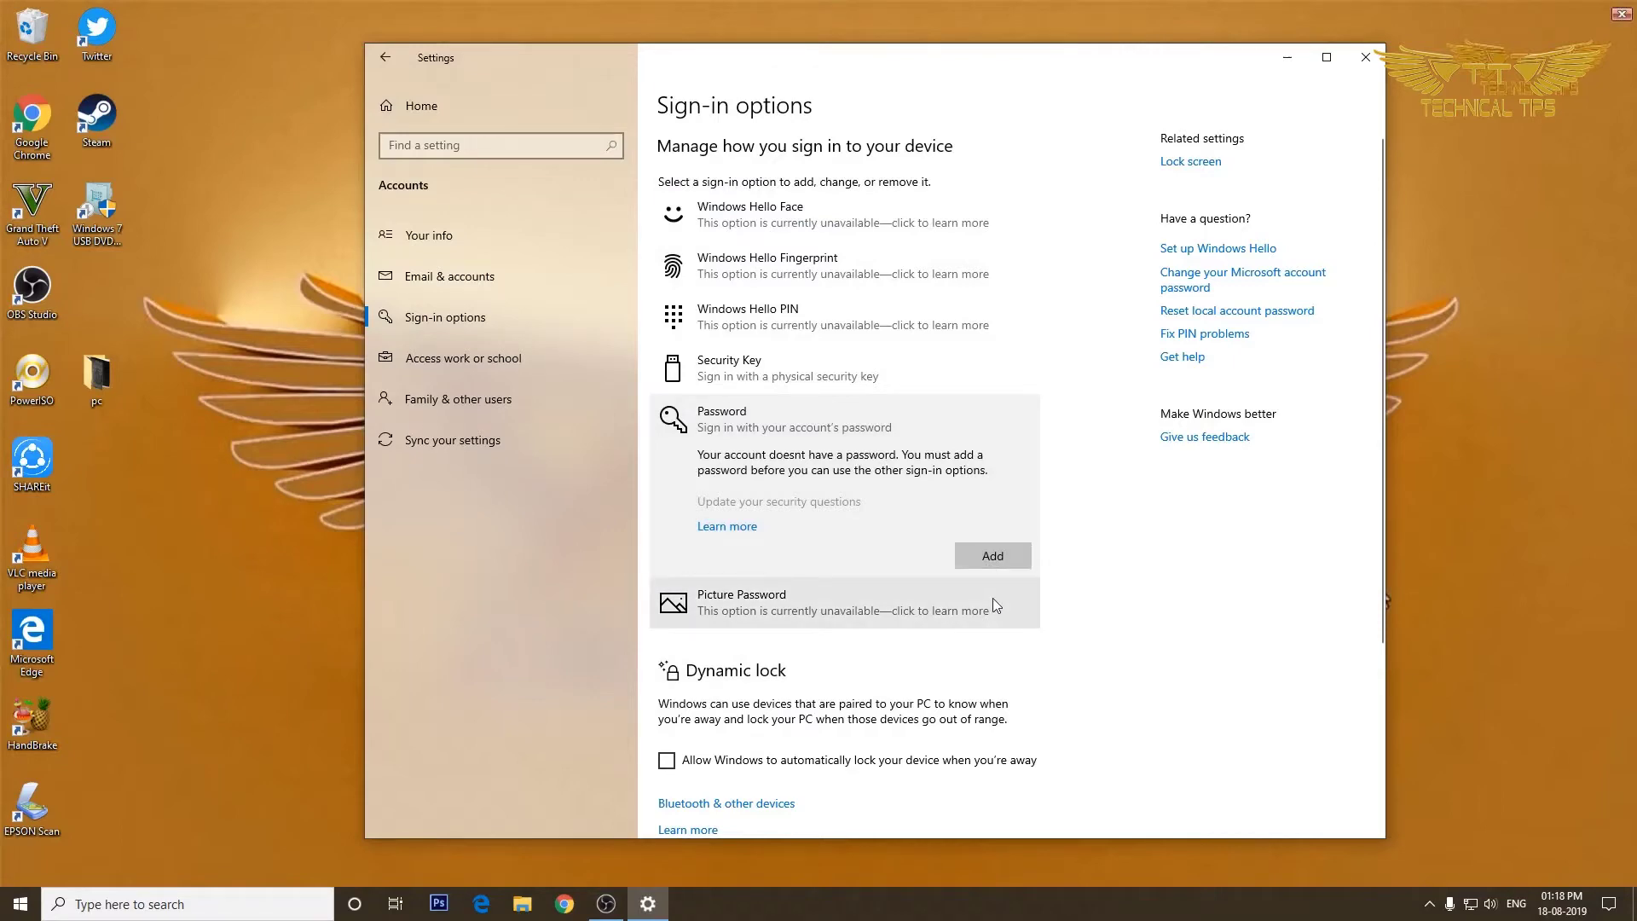
{"action": "left_click", "coordinate": [1369, 55]}
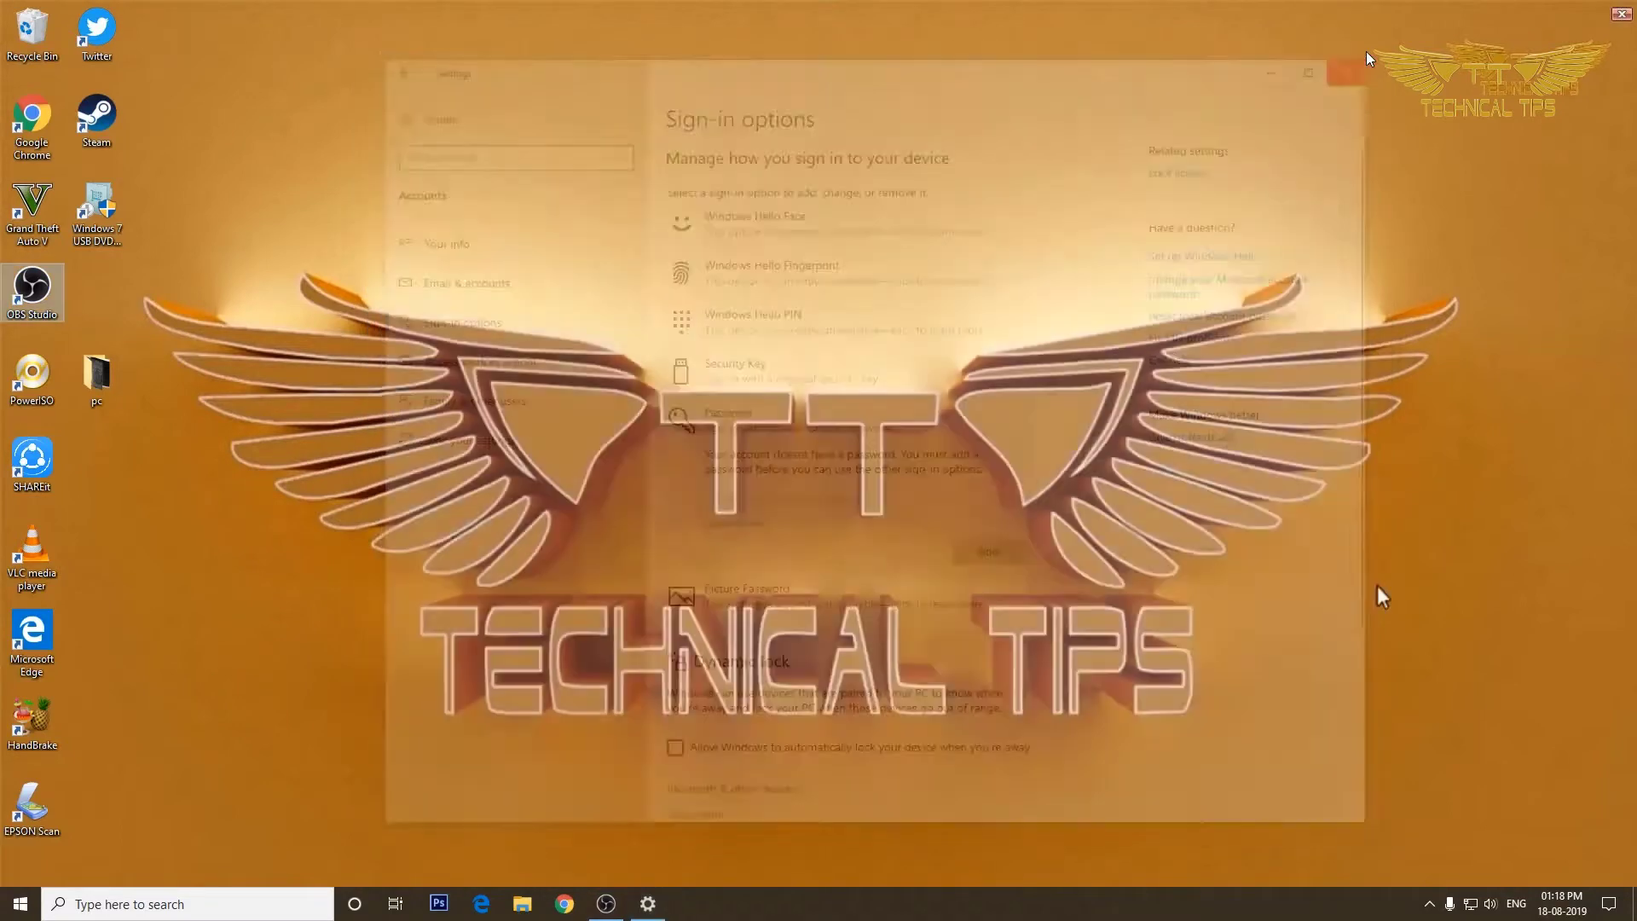
{"action": "left_click", "coordinate": [20, 903]}
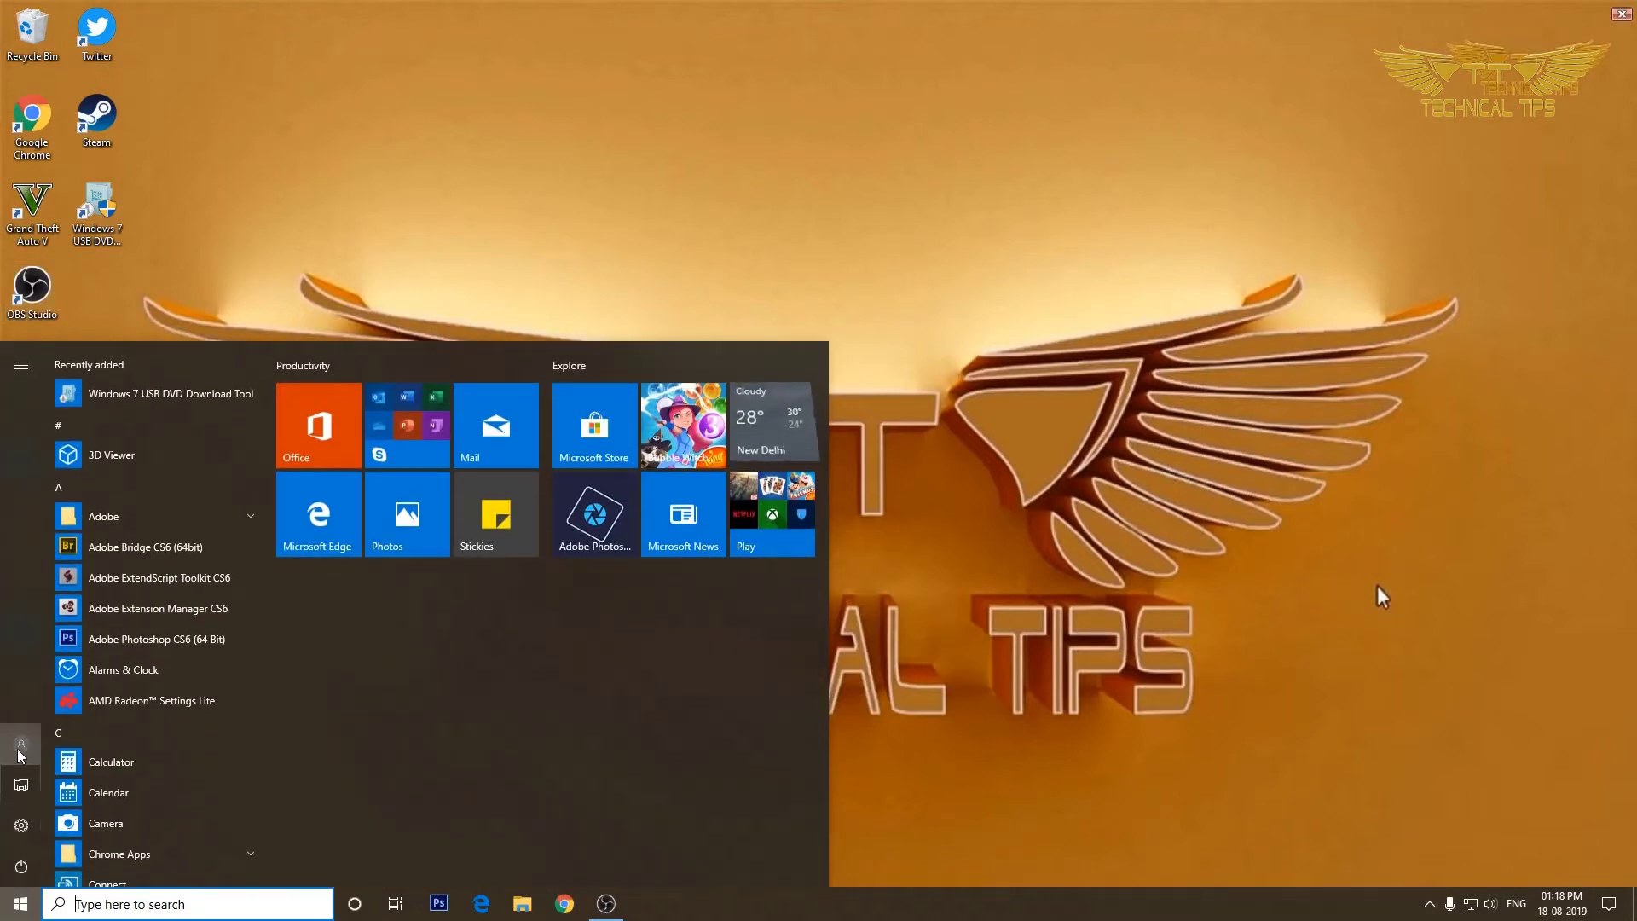
Sign out from the account icon, then sign back in without entering a password.
{"action": "left_click", "coordinate": [22, 744]}
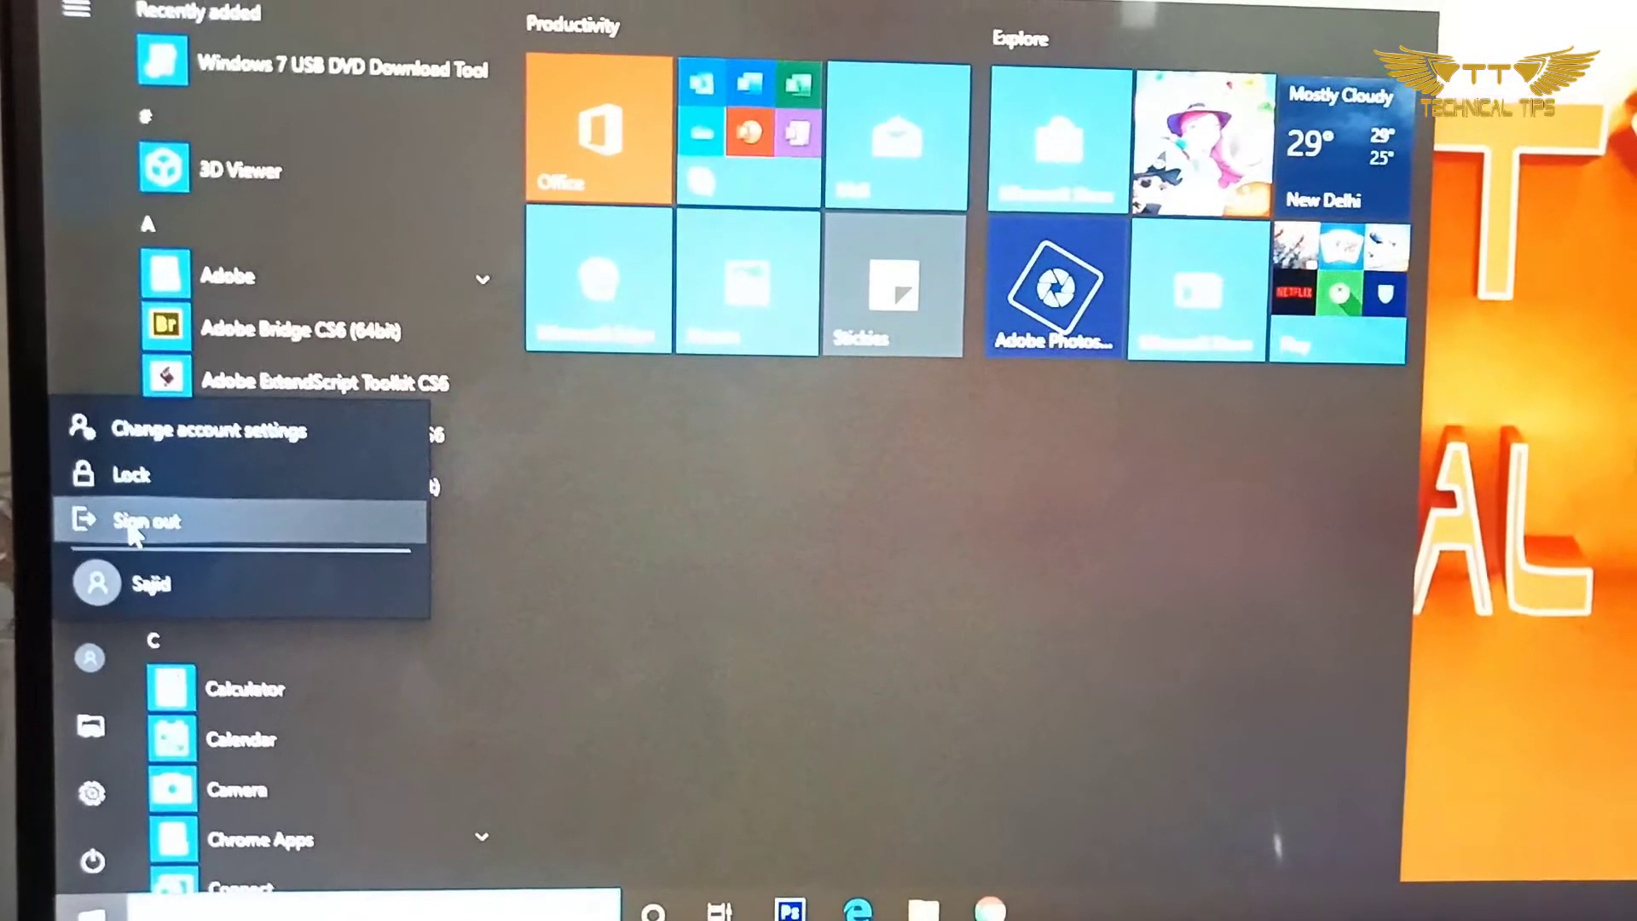
{"action": "left_click", "coordinate": [53, 661]}
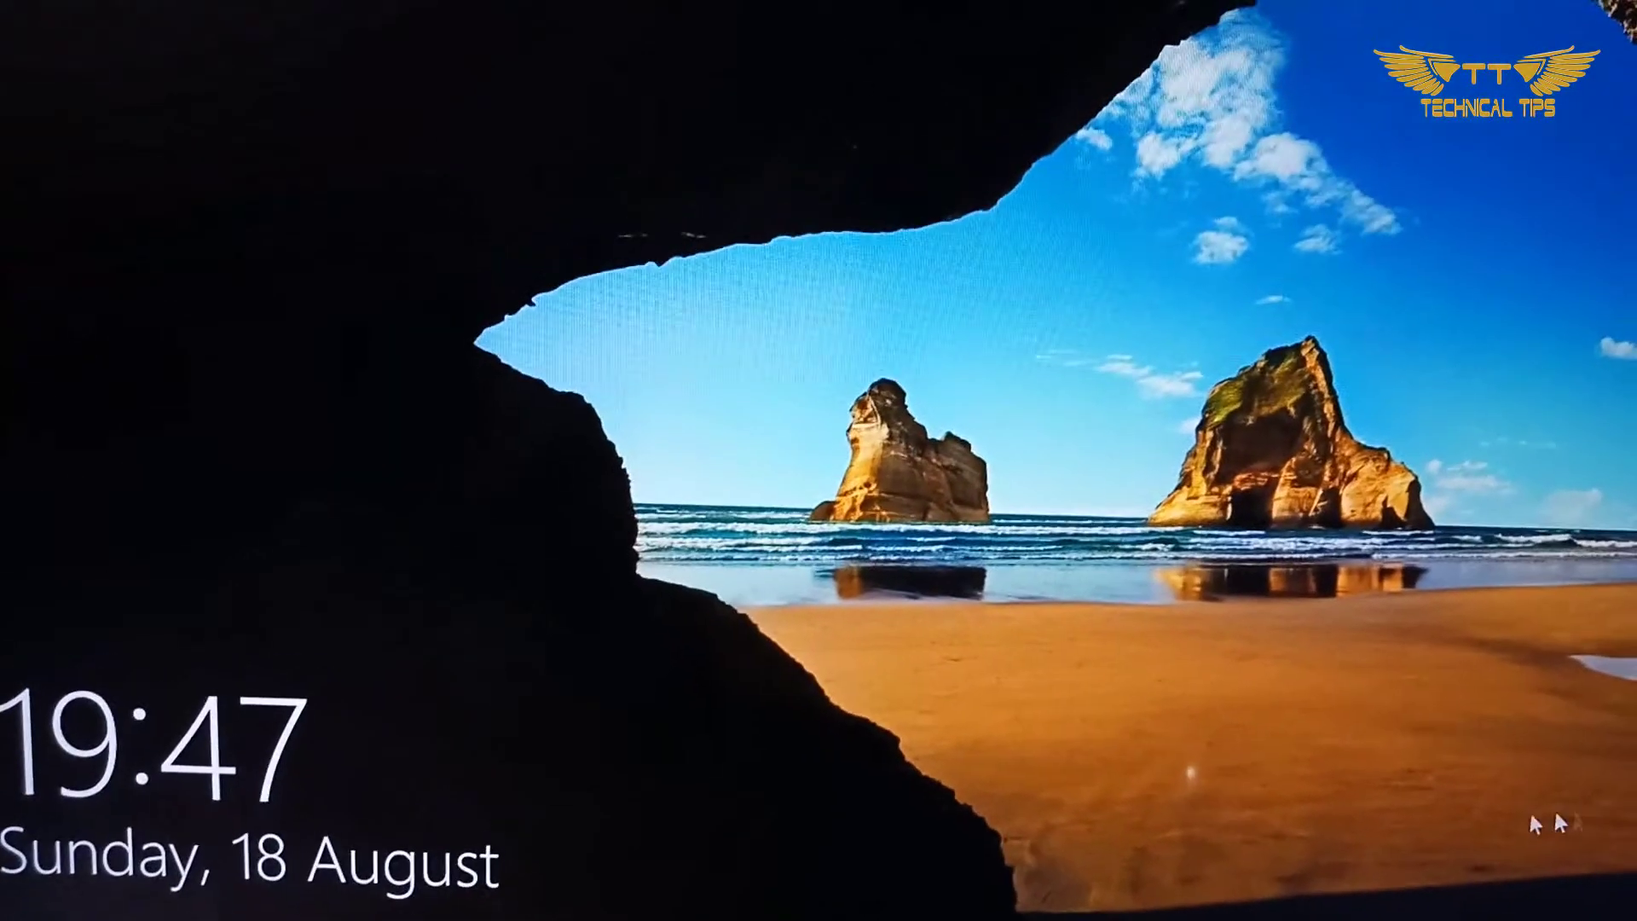
{"action": "left_click", "coordinate": [1234, 782]}
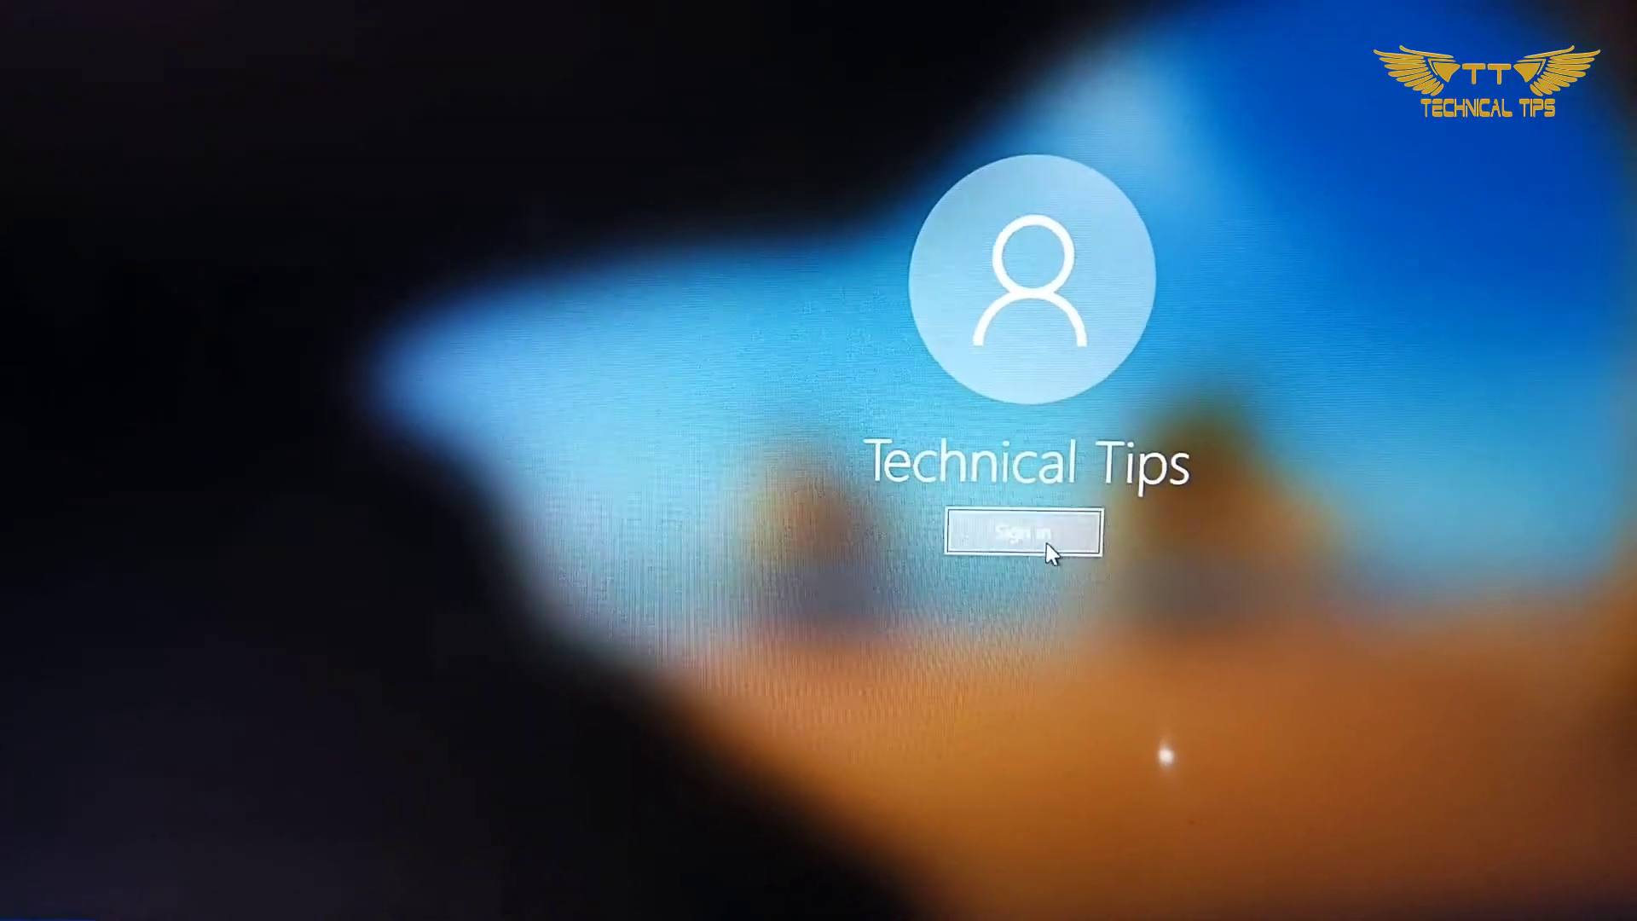
{"action": "left_click", "coordinate": [1045, 529]}
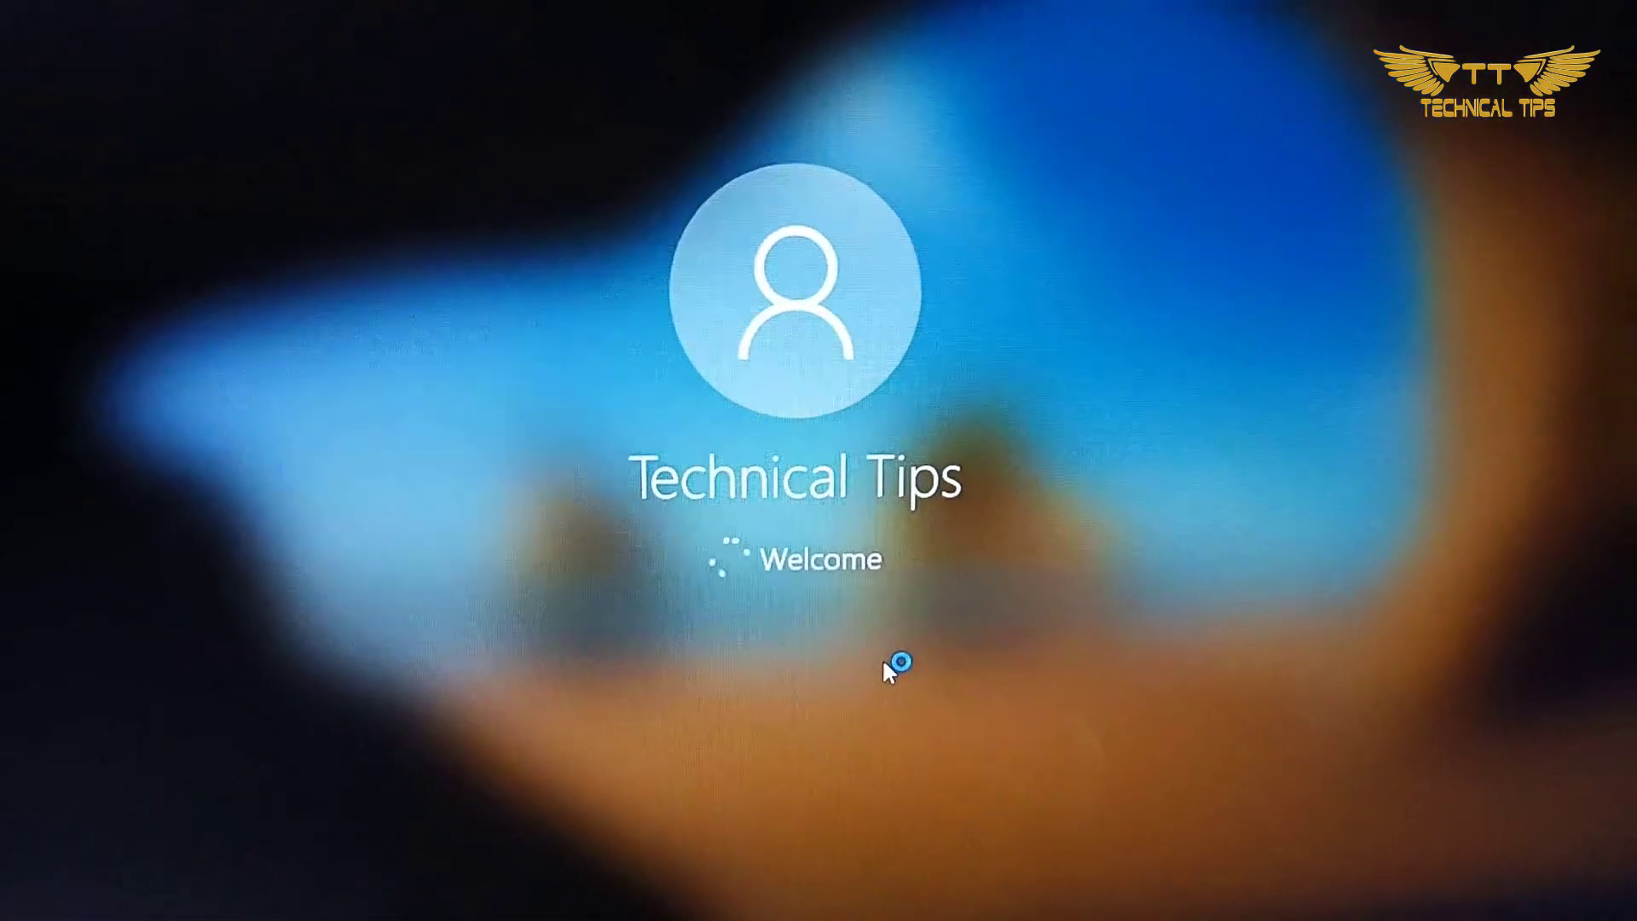